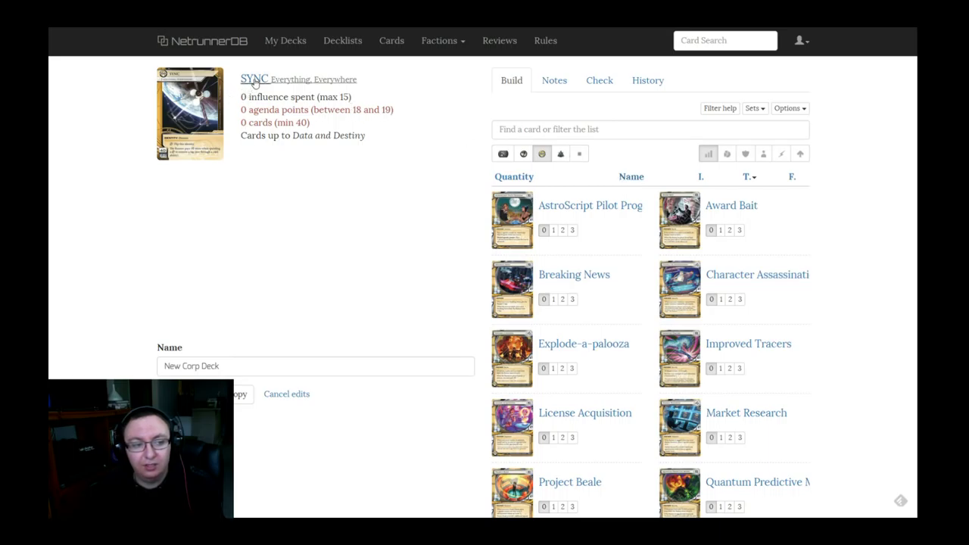
Step: Filter the card list to ICE instead of agendas and add two copies of Gutenberg to the SYNC deck
mouse_move(256, 83)
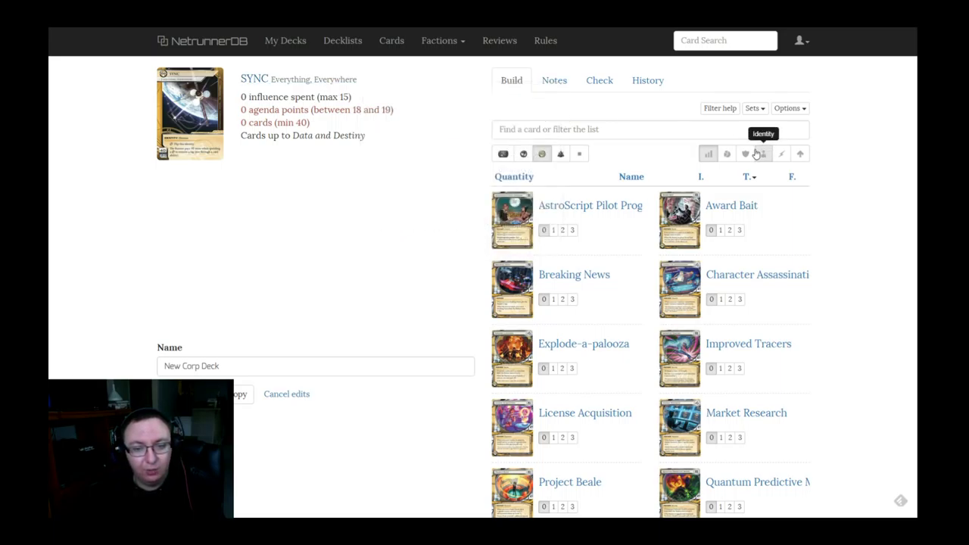
left_click(709, 156)
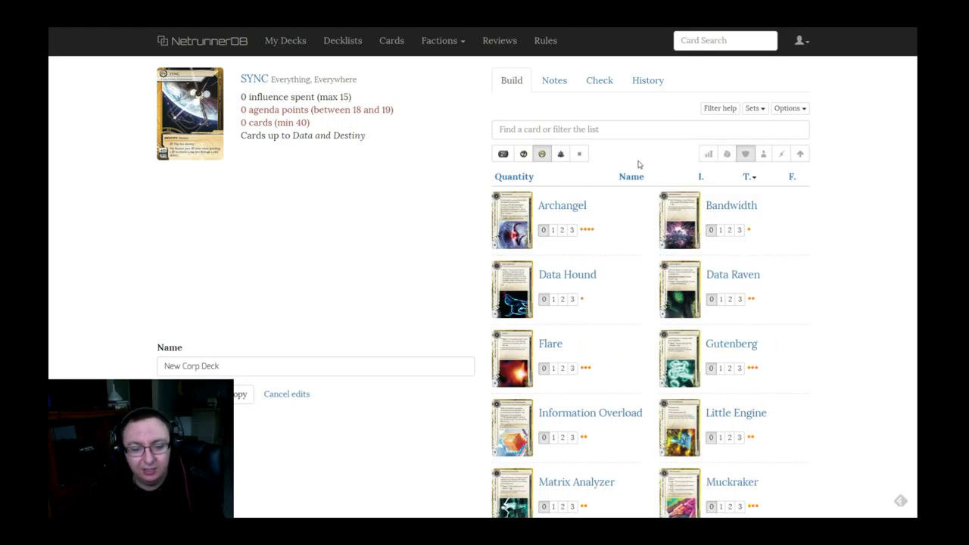
scroll(638, 162, "down", 2)
mouse_move(729, 217)
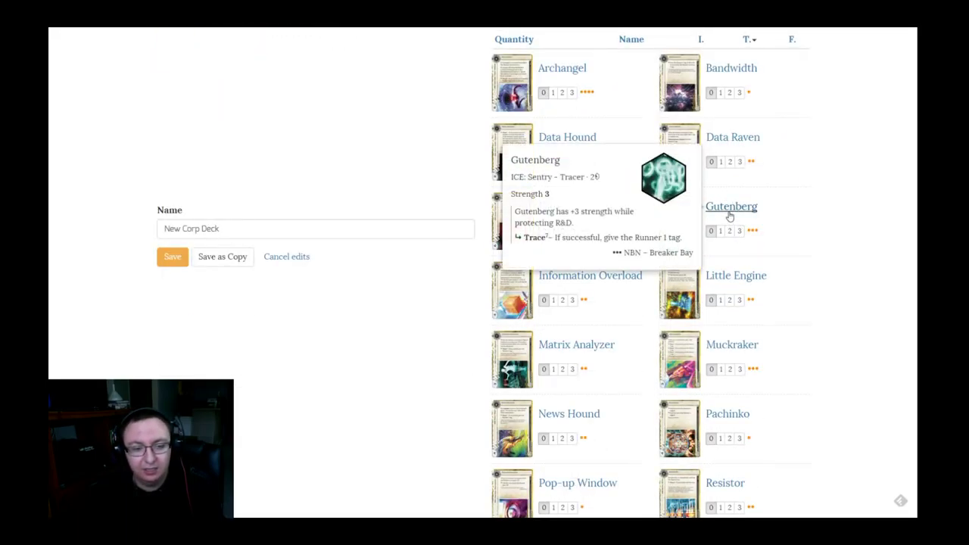
scroll(729, 216, "up", 1)
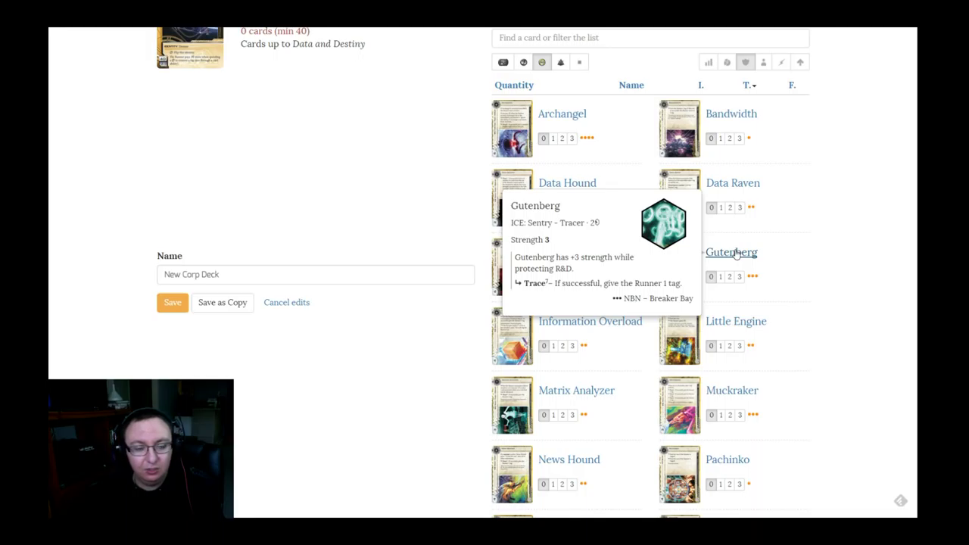
left_click(729, 276)
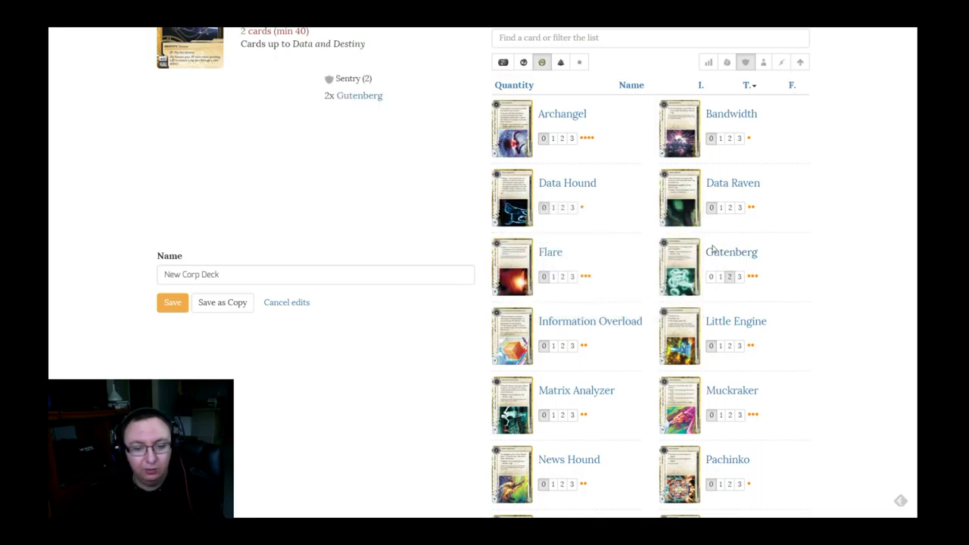
Step: Add two copies of the Turnpike ICE to the deck
mouse_move(715, 256)
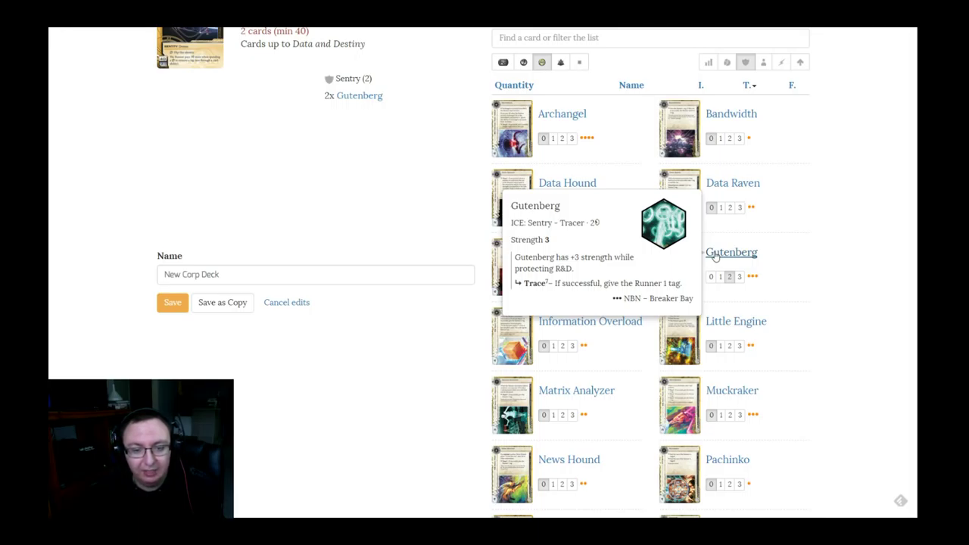
scroll(714, 258, "up", 1)
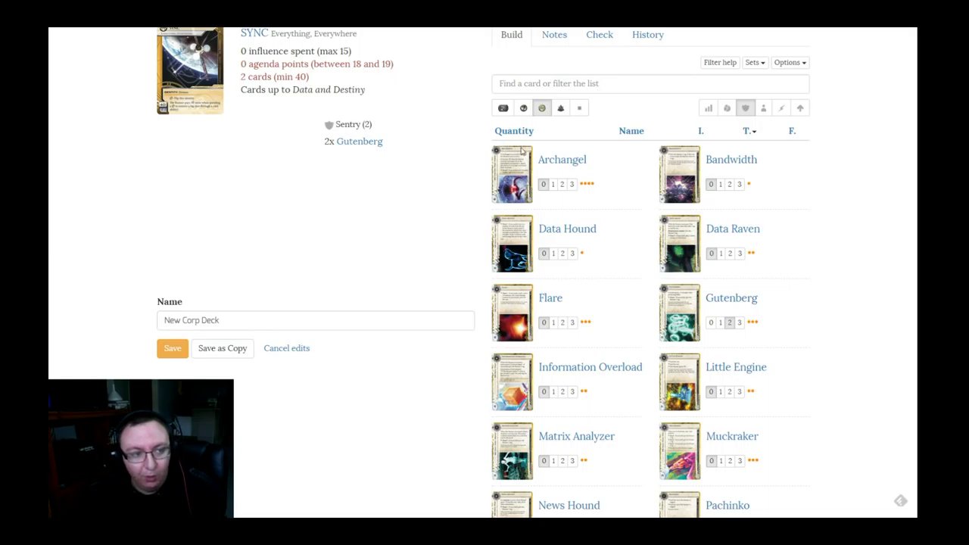
scroll(232, 106, "up", 1)
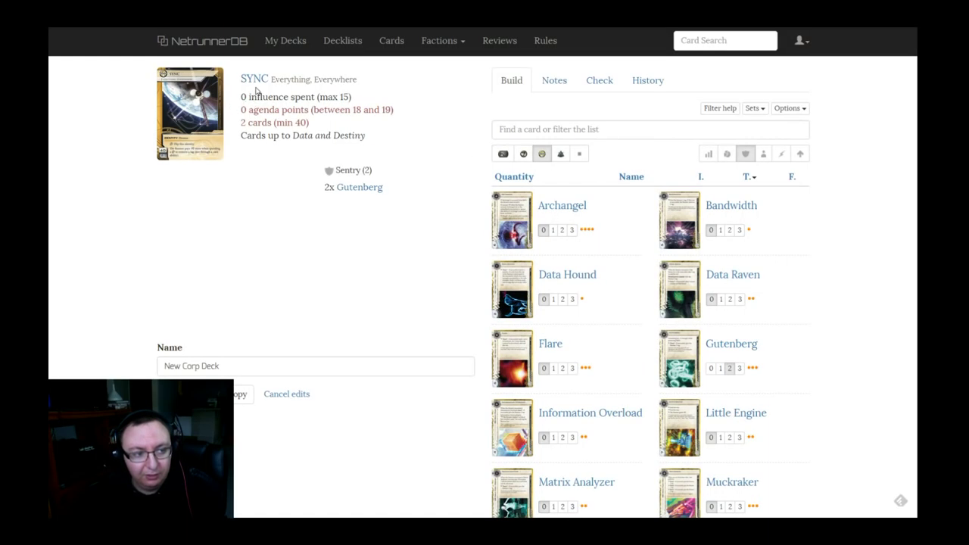
mouse_move(256, 82)
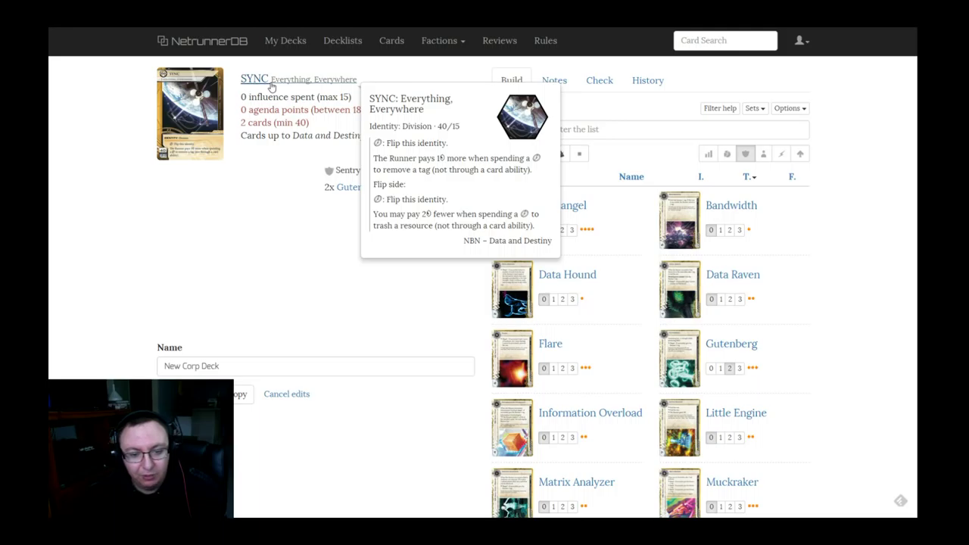
scroll(596, 195, "down", 3)
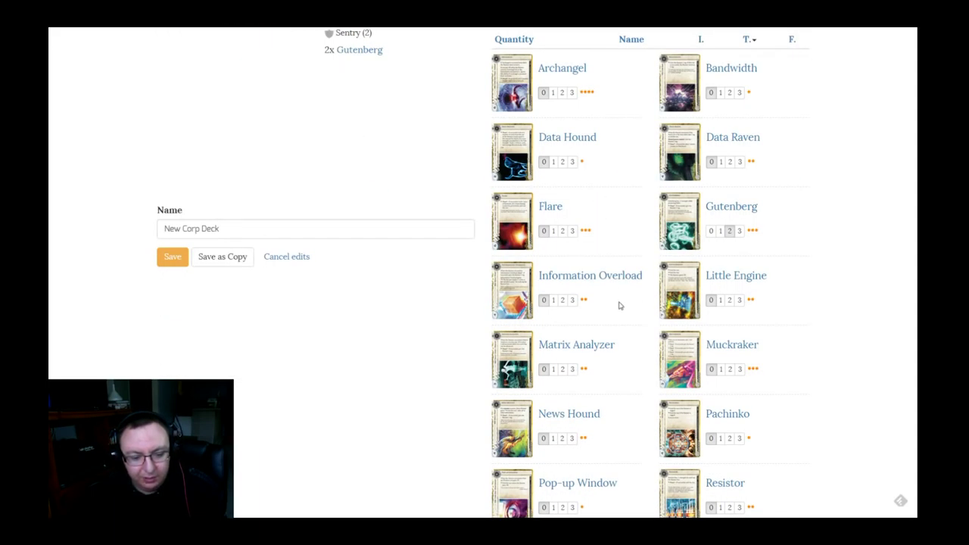
mouse_move(591, 419)
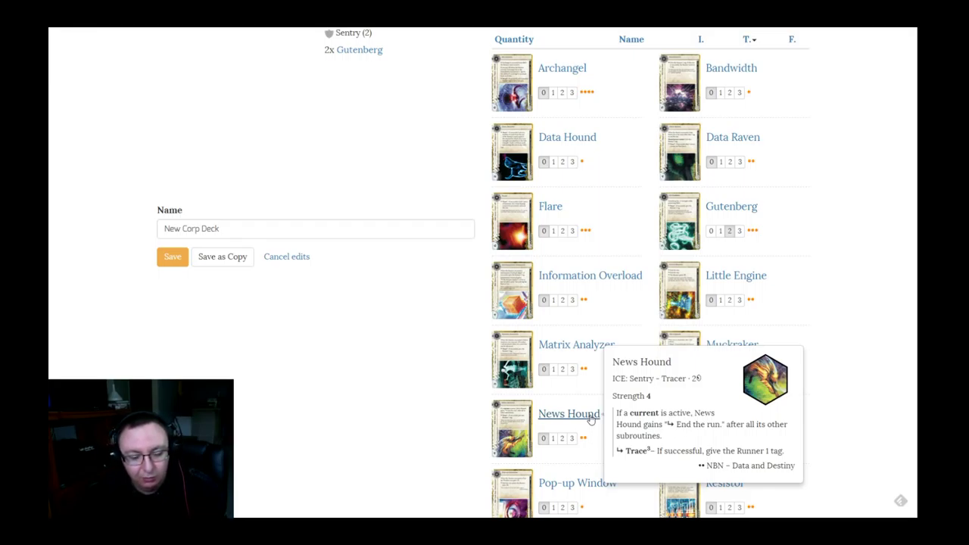
scroll(654, 298, "down", 2)
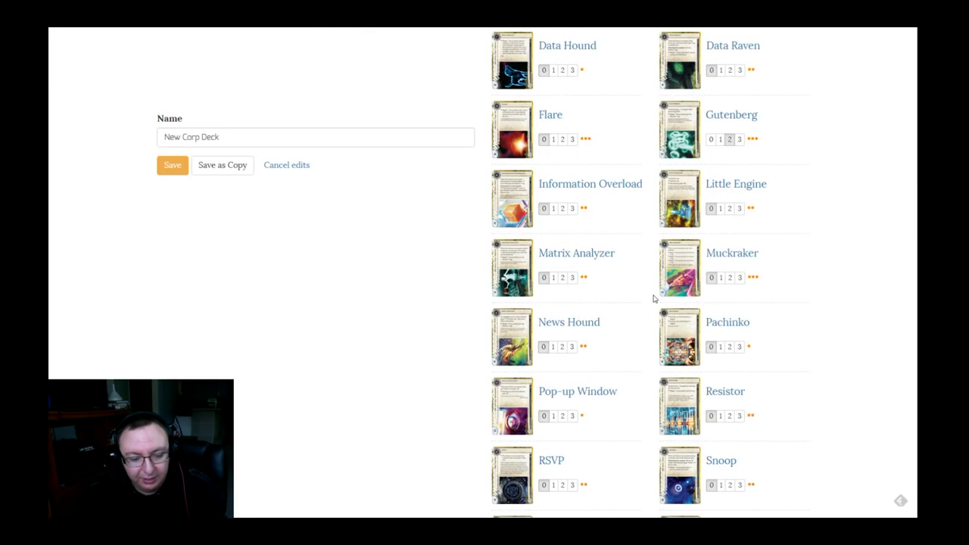
scroll(654, 298, "down", 1)
scroll(654, 298, "down", 5)
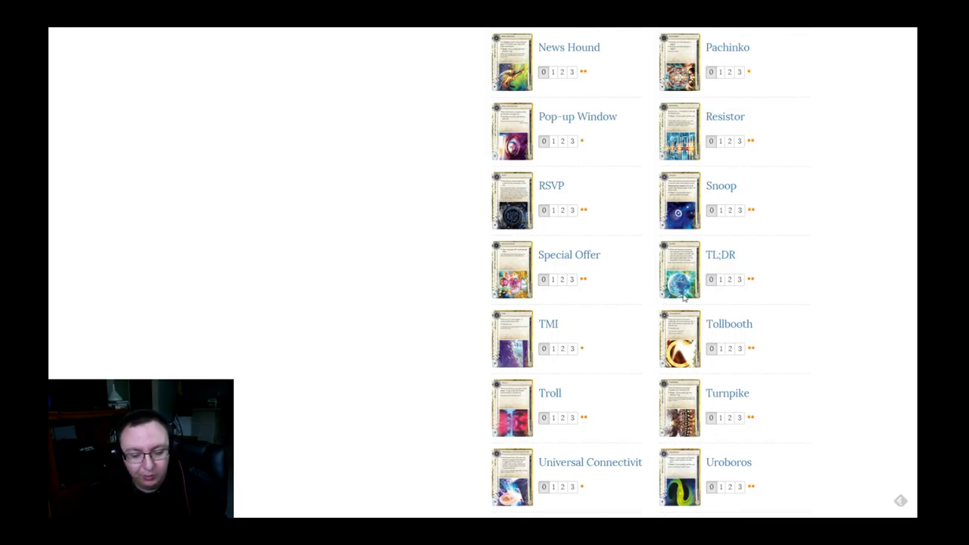
scroll(676, 301, "down", 1)
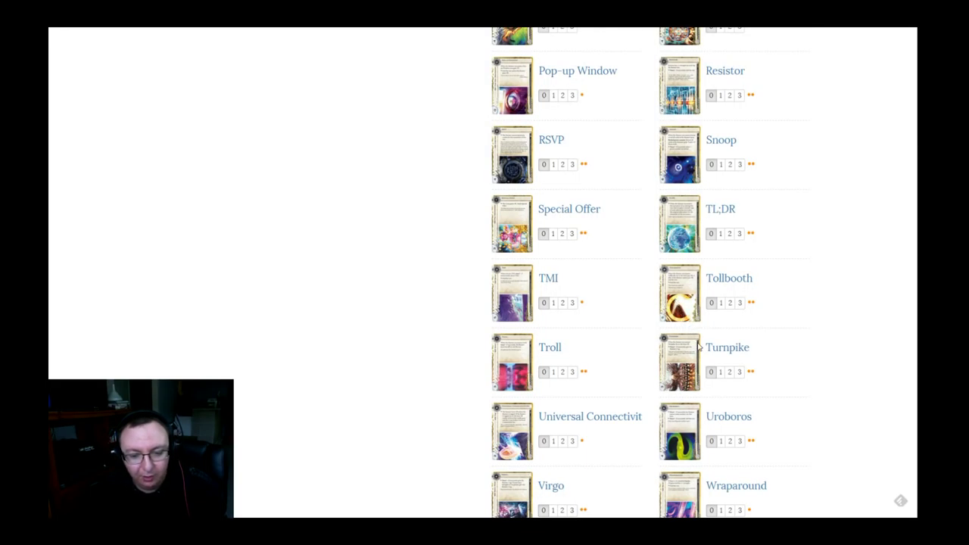
mouse_move(713, 351)
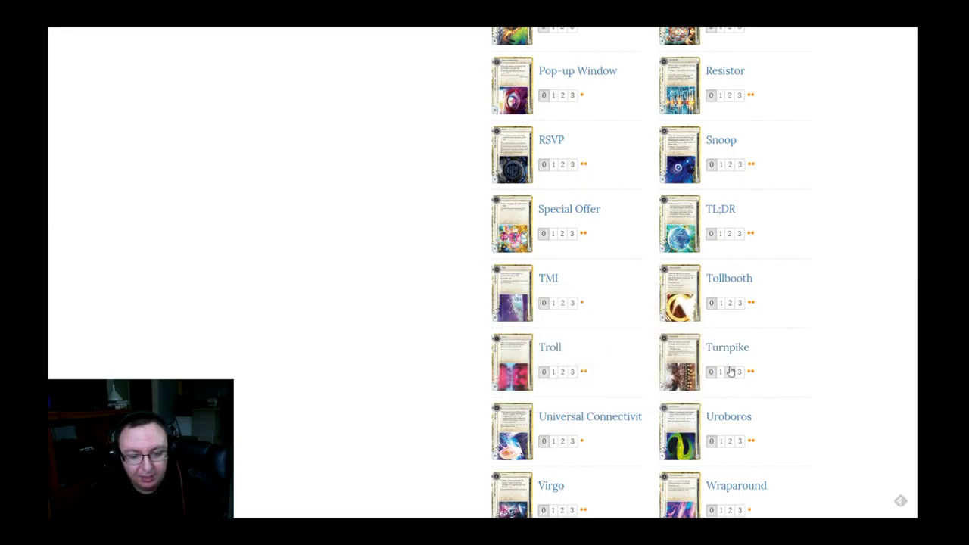
left_click(731, 373)
Step: Add three copies of the Wraparound barrier to the deck
scroll(710, 336, "down", 1)
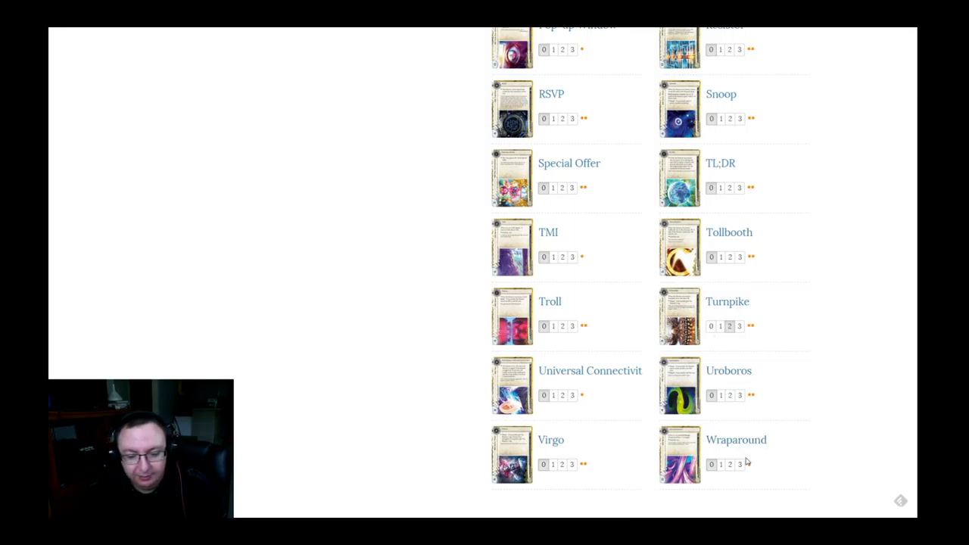
mouse_move(737, 442)
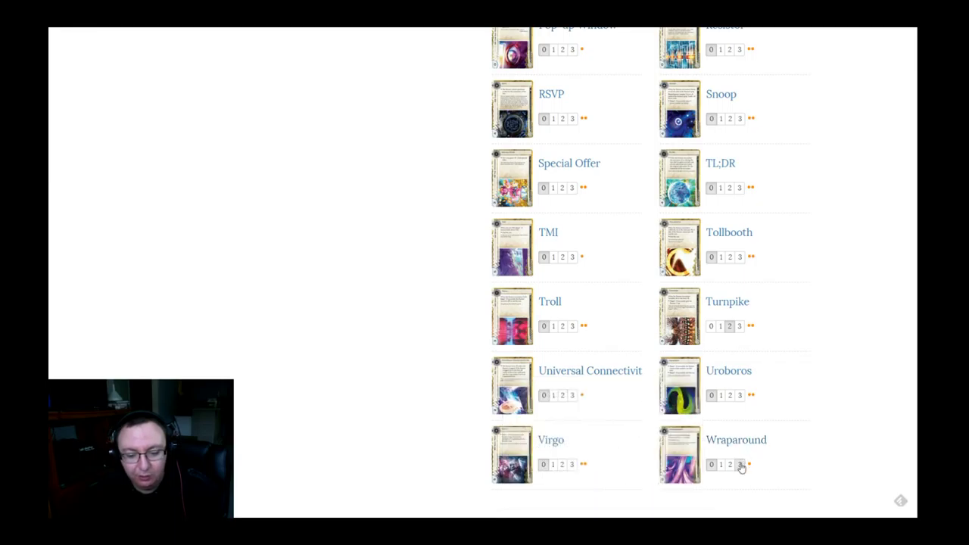
left_click(740, 464)
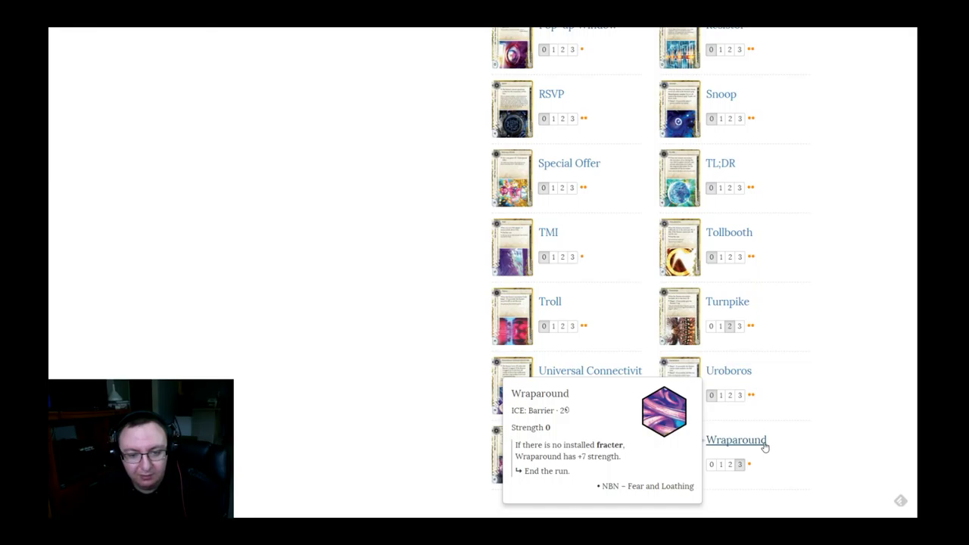
Step: Add three copies of the Data Raven sentry to the deck
scroll(764, 447, "up", 10)
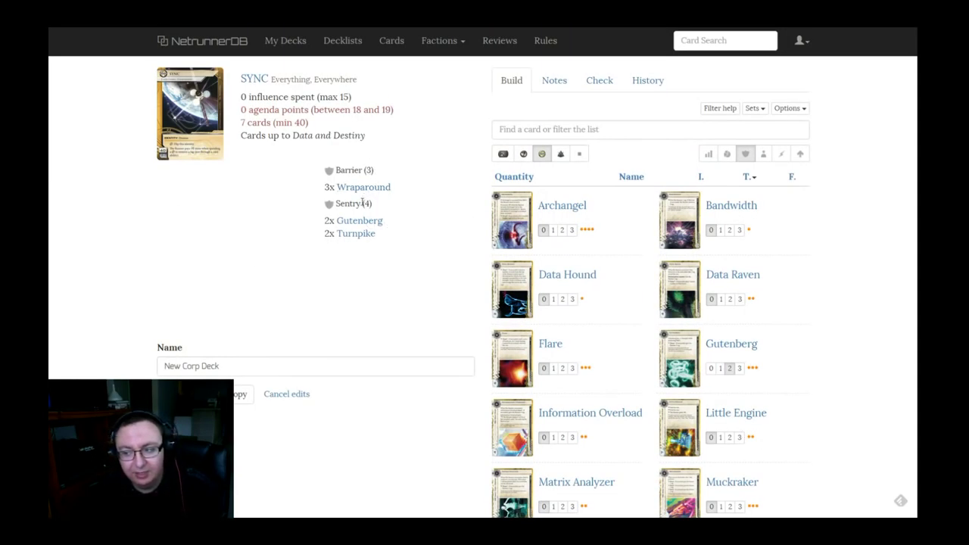
mouse_move(360, 187)
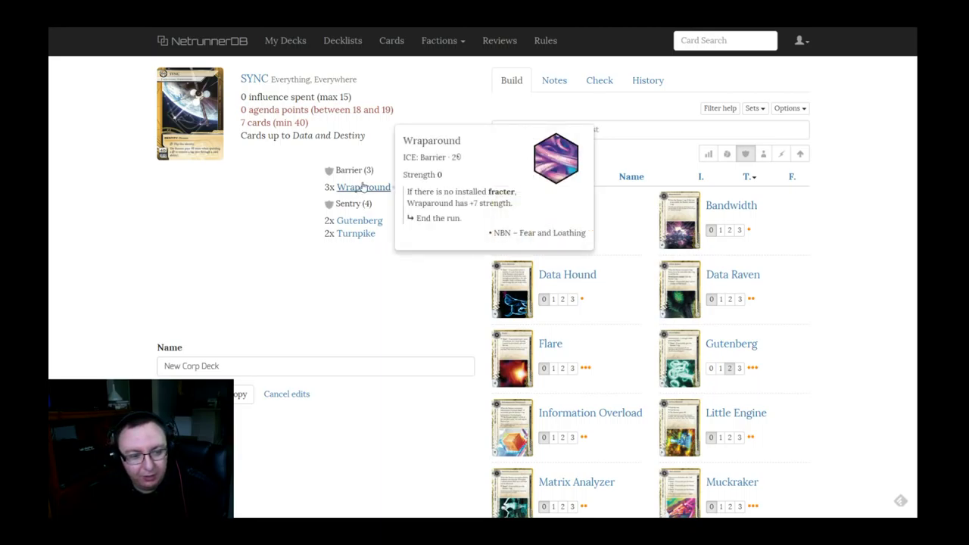
mouse_move(366, 224)
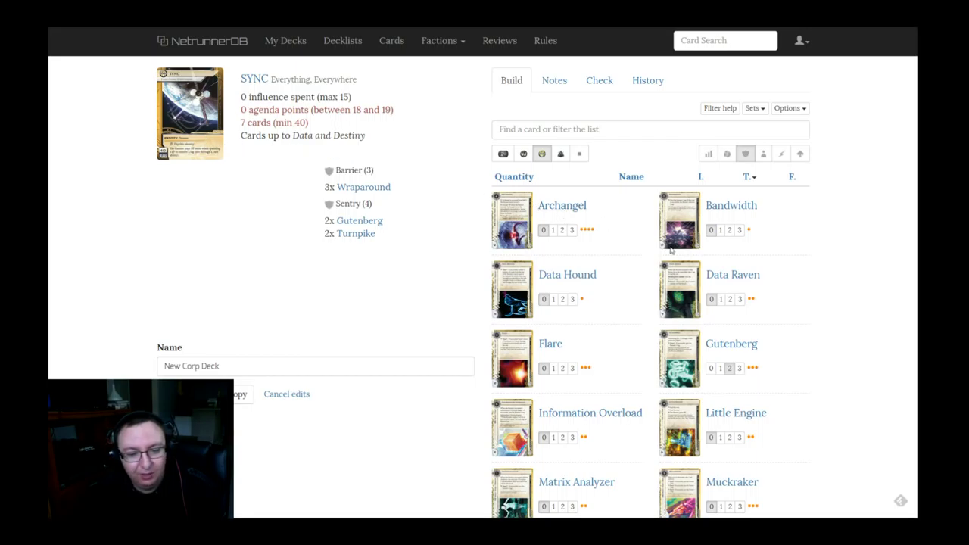
left_click(739, 299)
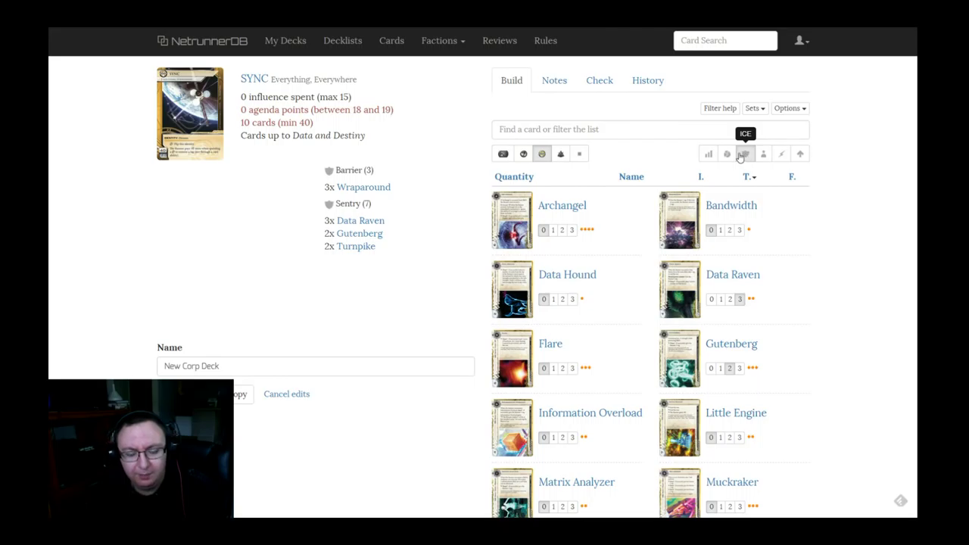
Step: Switch the card list from ICE to agendas and add three copies each of AstroScript Pilot Program and Project Beale
left_click(746, 154)
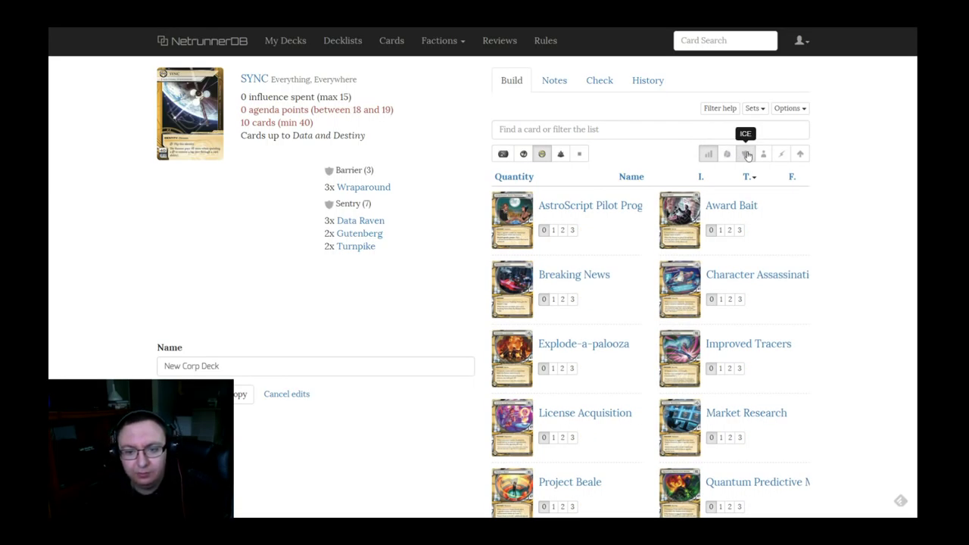
left_click(572, 231)
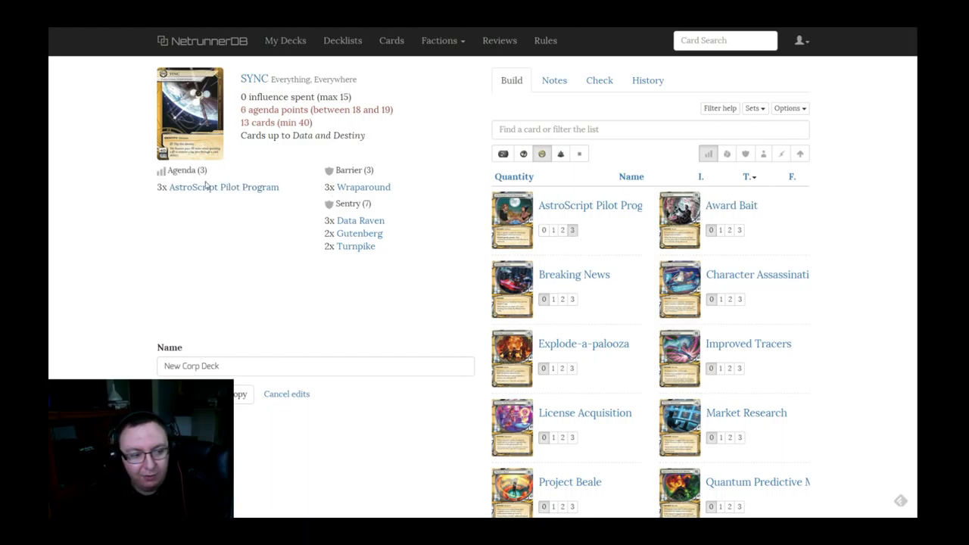
mouse_move(220, 188)
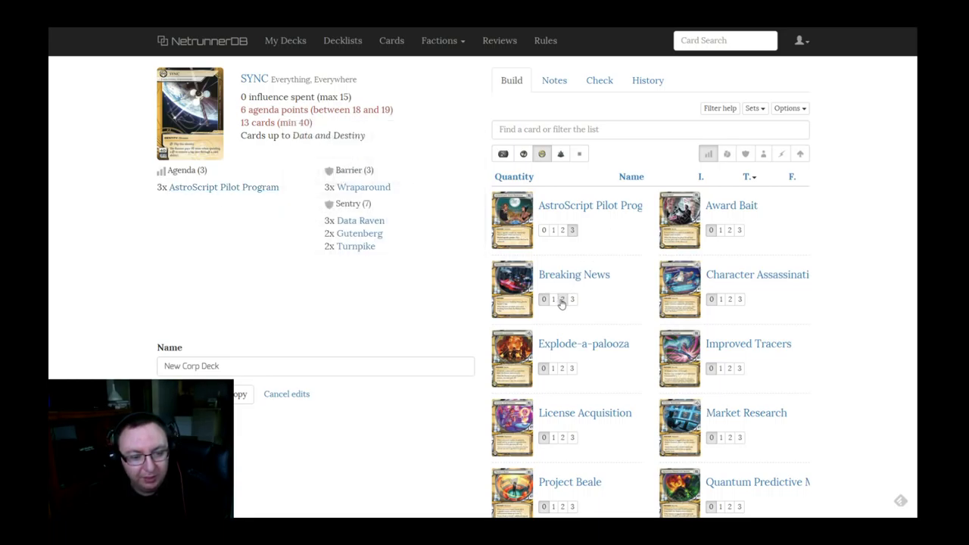
mouse_move(572, 281)
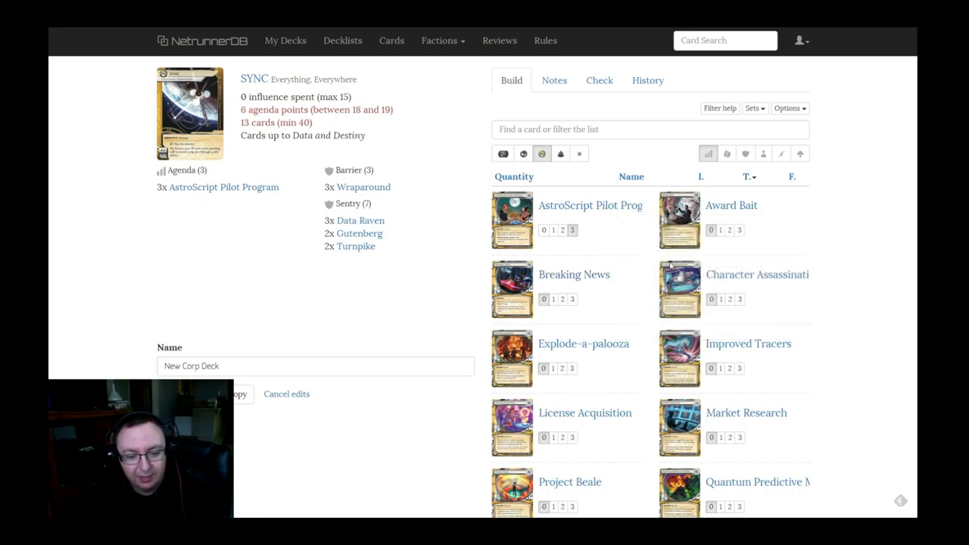
scroll(669, 263, "down", 1)
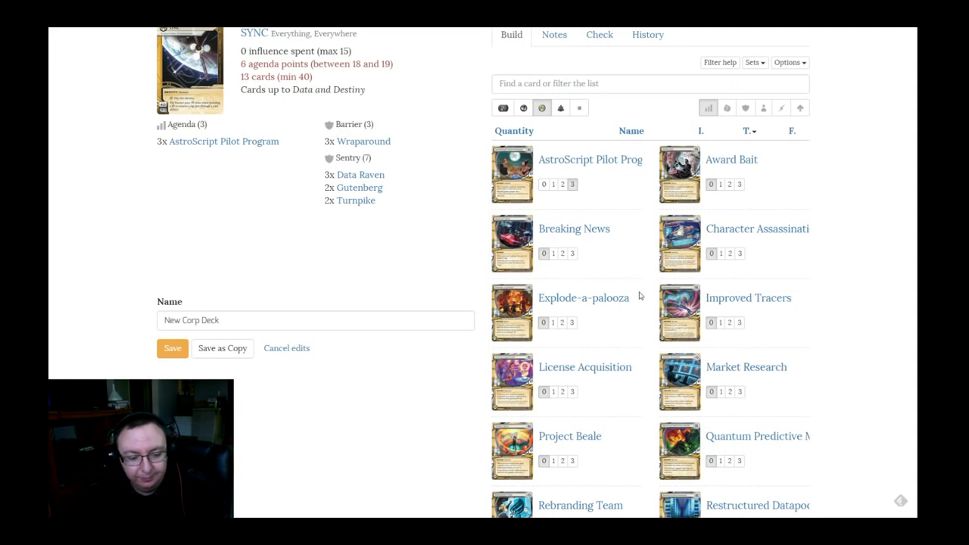
left_click(572, 461)
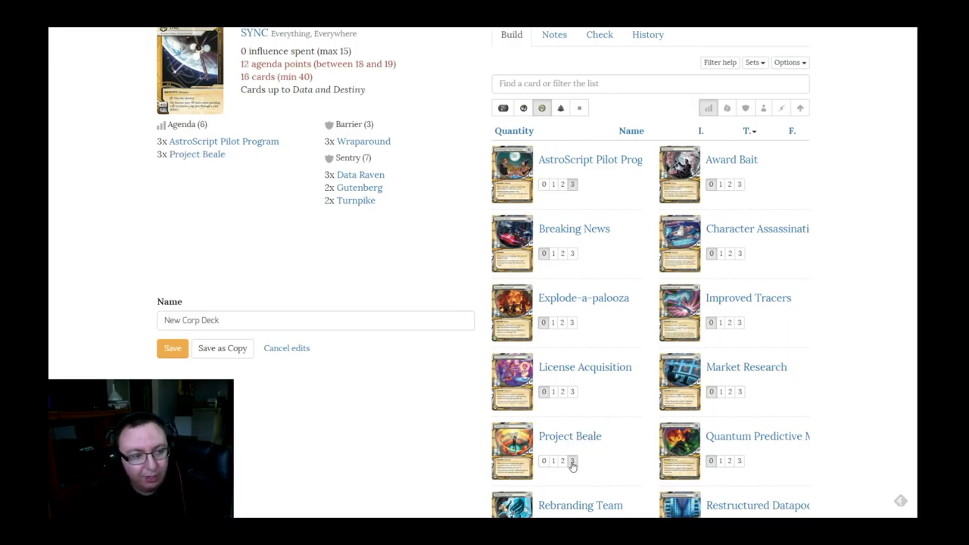
Step: Add two copies of the Quantum Predictive Model agenda to the deck
mouse_move(215, 159)
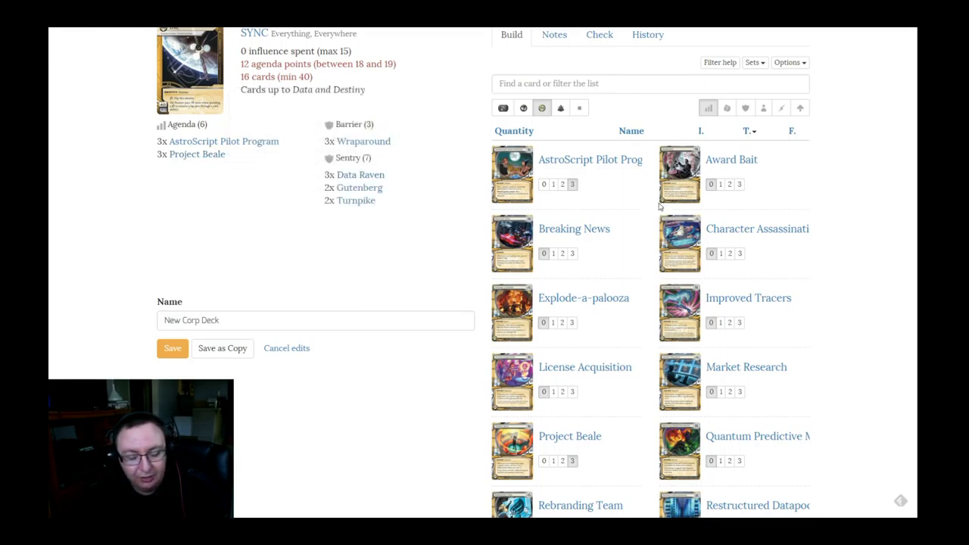
scroll(658, 206, "down", 1)
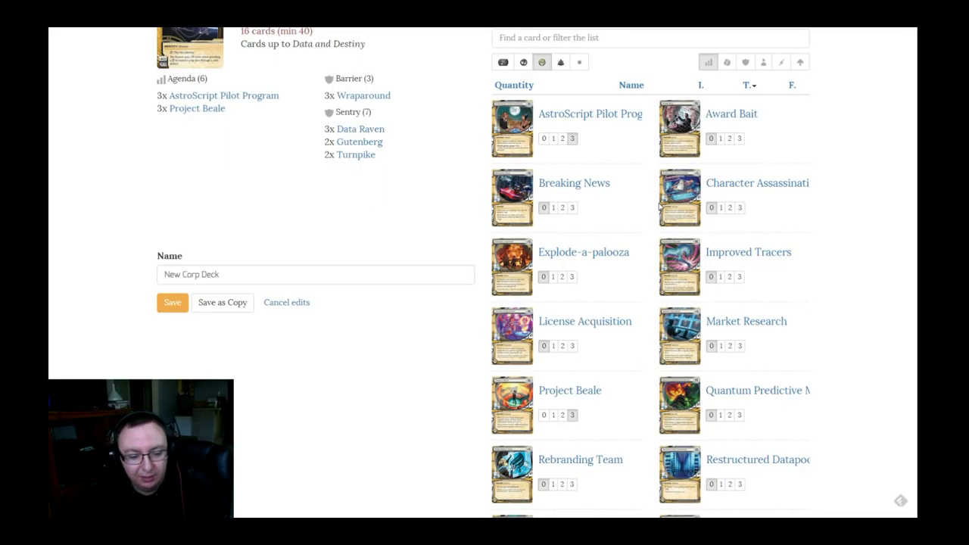
mouse_move(728, 395)
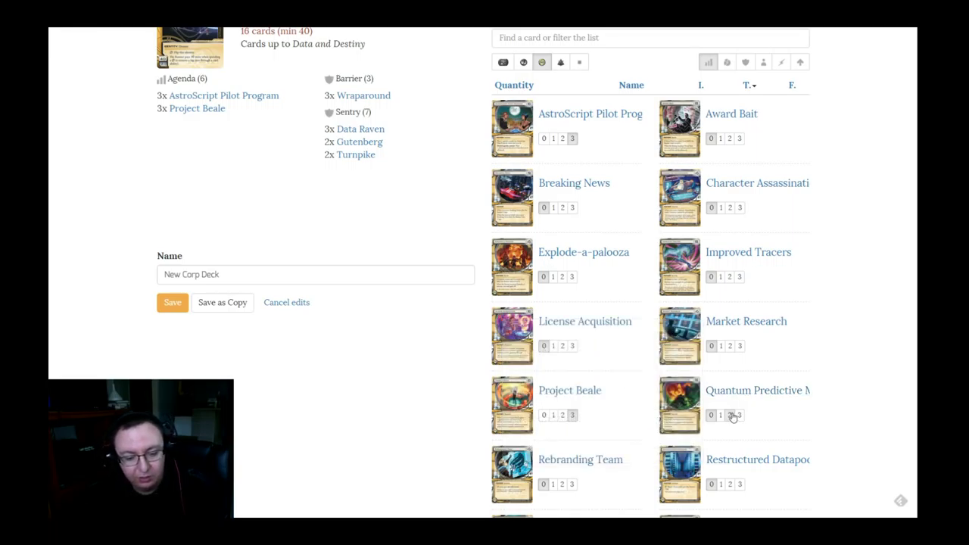
left_click(731, 416)
Step: Add one copy of the Explode-a-palooza agenda to the deck
scroll(745, 390, "up", 1)
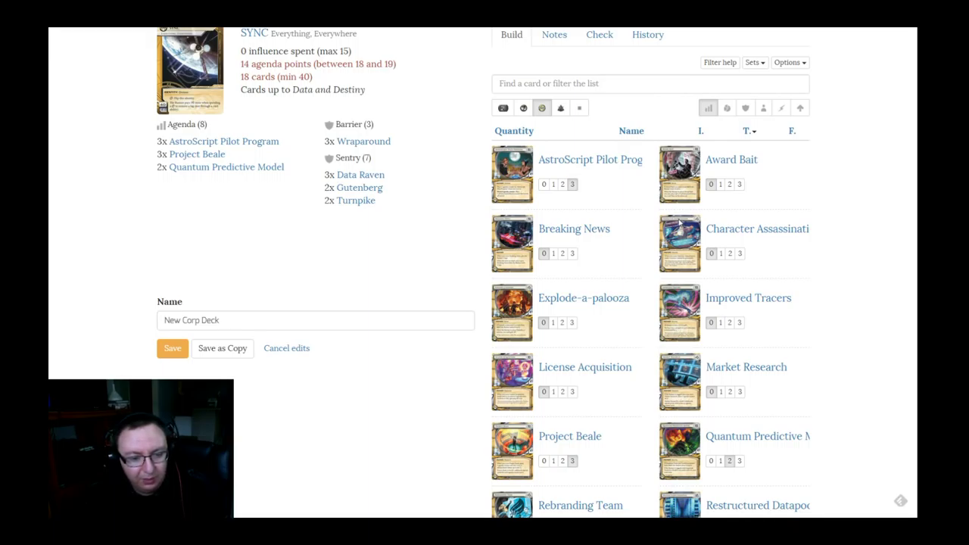
mouse_move(600, 303)
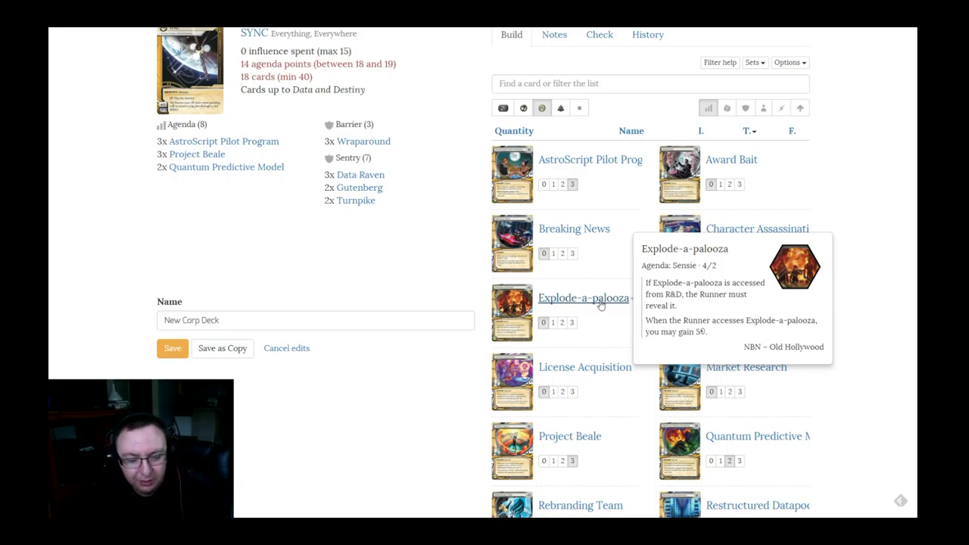
left_click(553, 322)
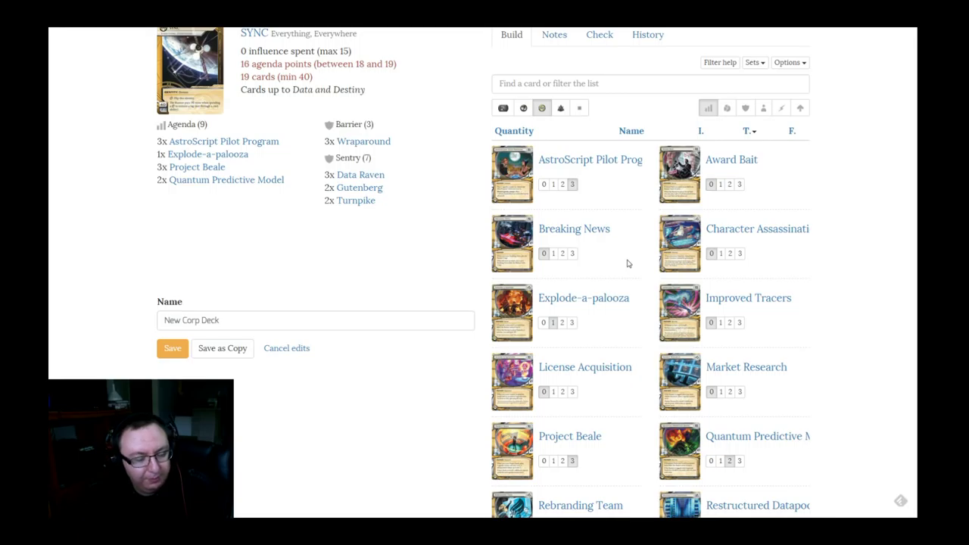
scroll(653, 239, "down", 2)
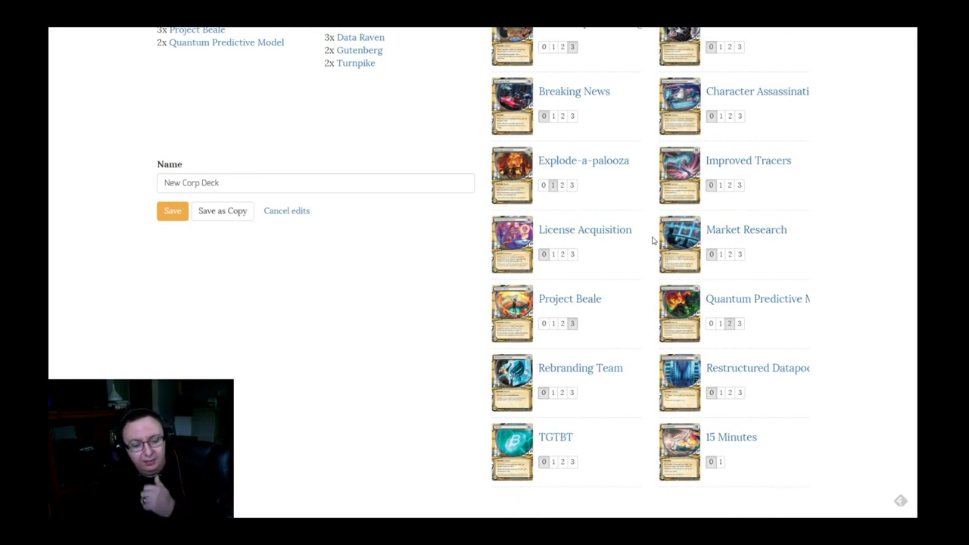
Step: Add two copies of the TGTBT agenda to the deck and review the chosen agendas
left_click(564, 463)
mouse_move(558, 445)
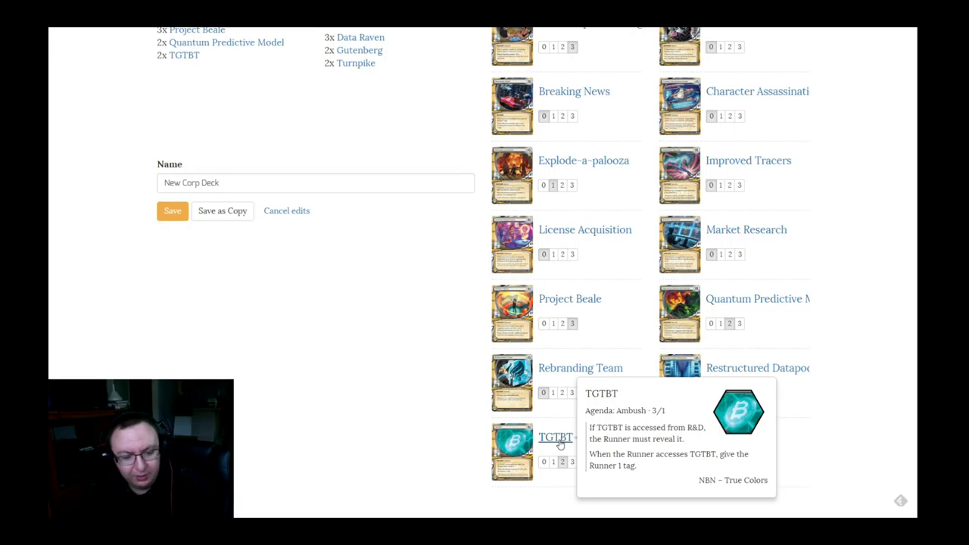
scroll(598, 367, "up", 3)
mouse_move(221, 235)
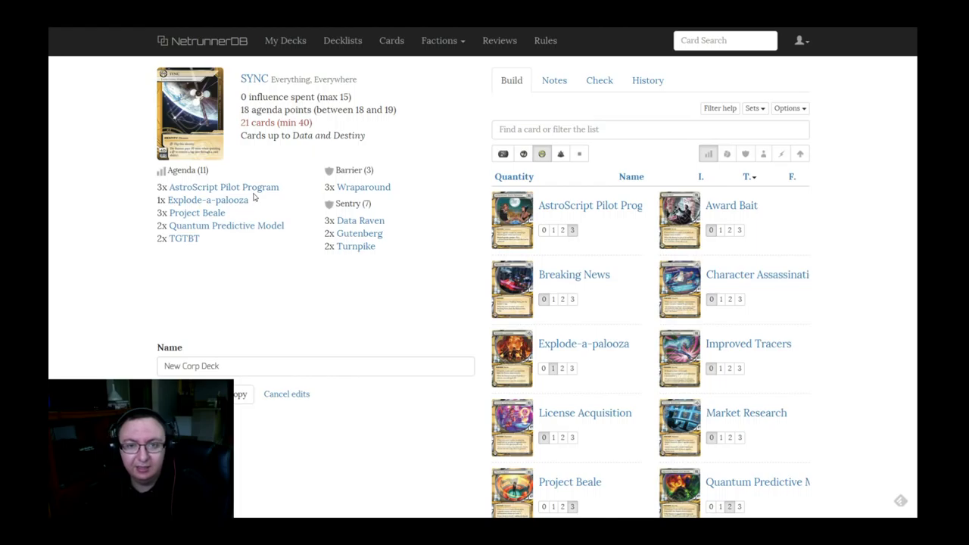
mouse_move(263, 188)
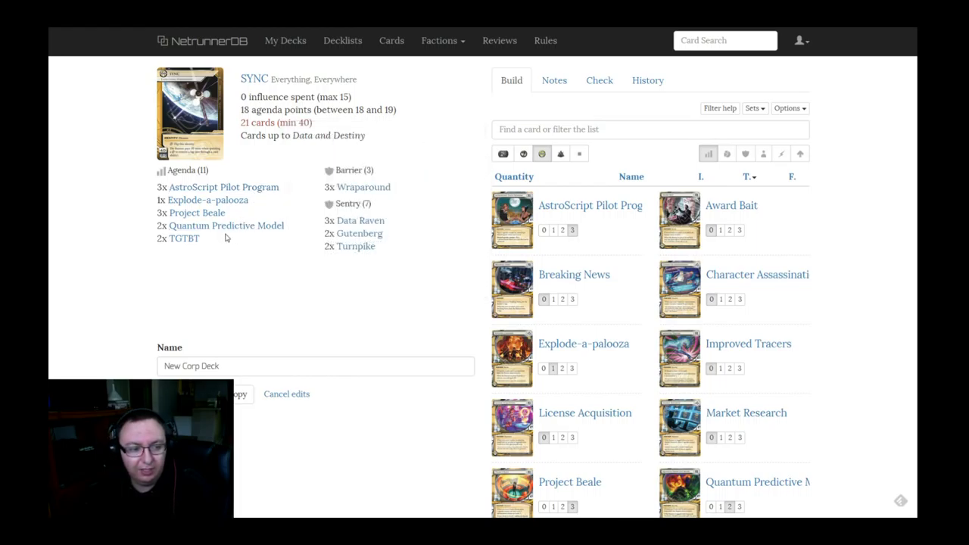
mouse_move(186, 242)
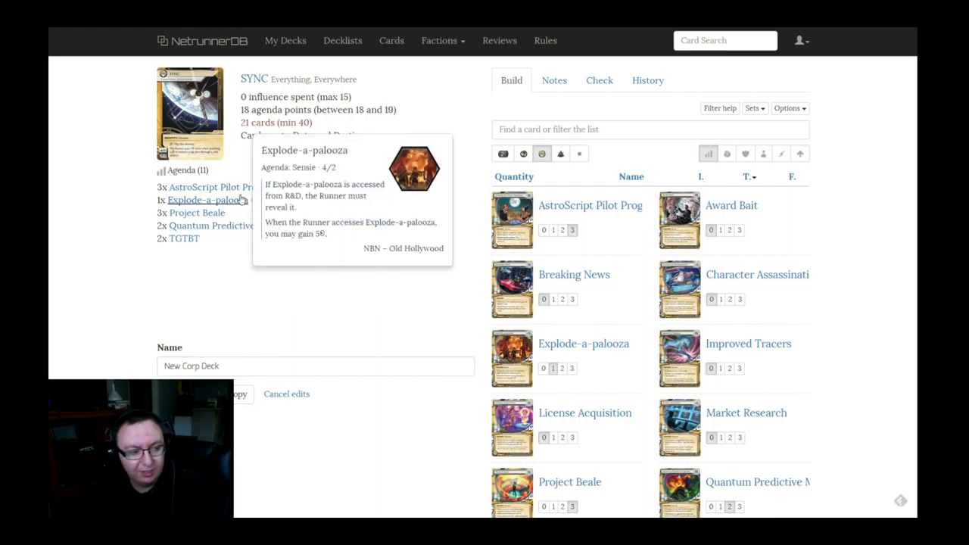
mouse_move(235, 193)
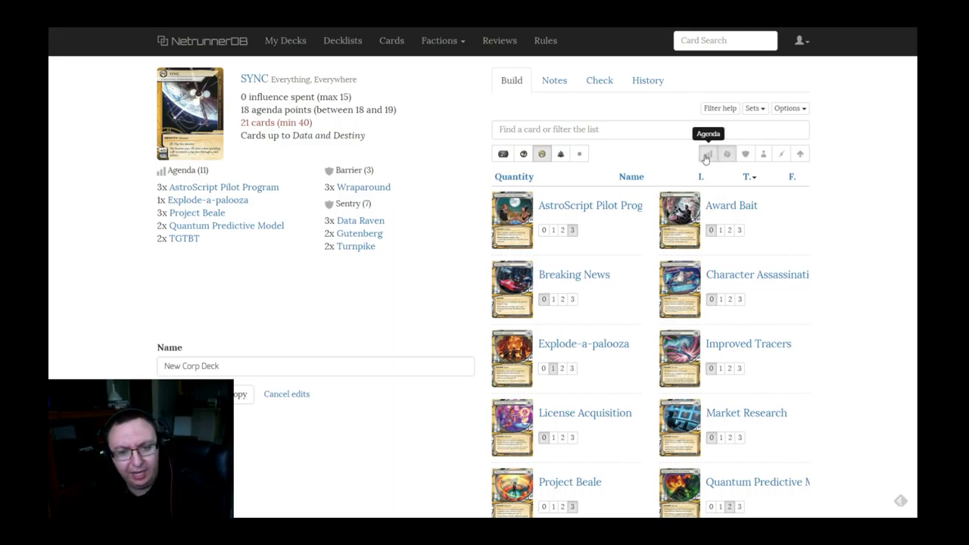
Step: Switch the card list from agendas to assets and add three copies of Jackson Howard
left_click(741, 153)
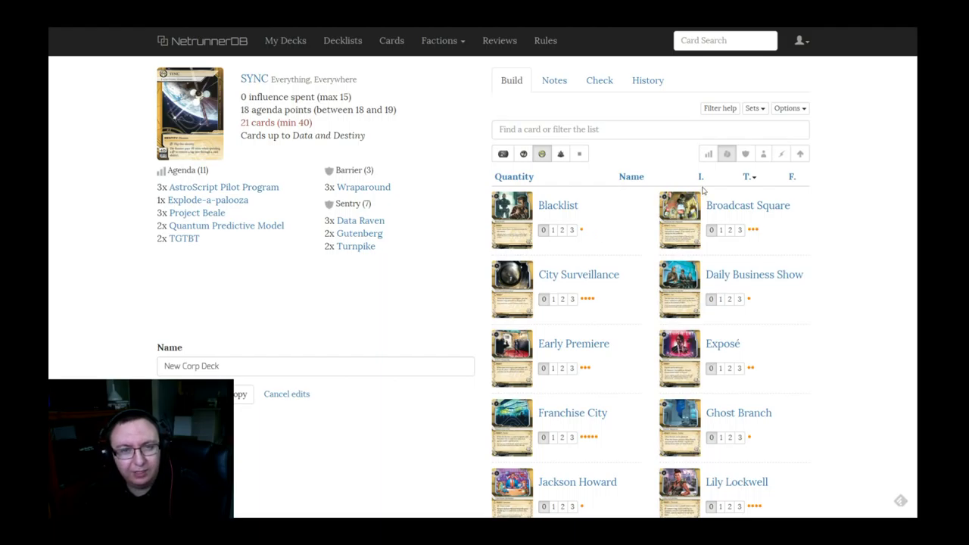
scroll(604, 225, "down", 1)
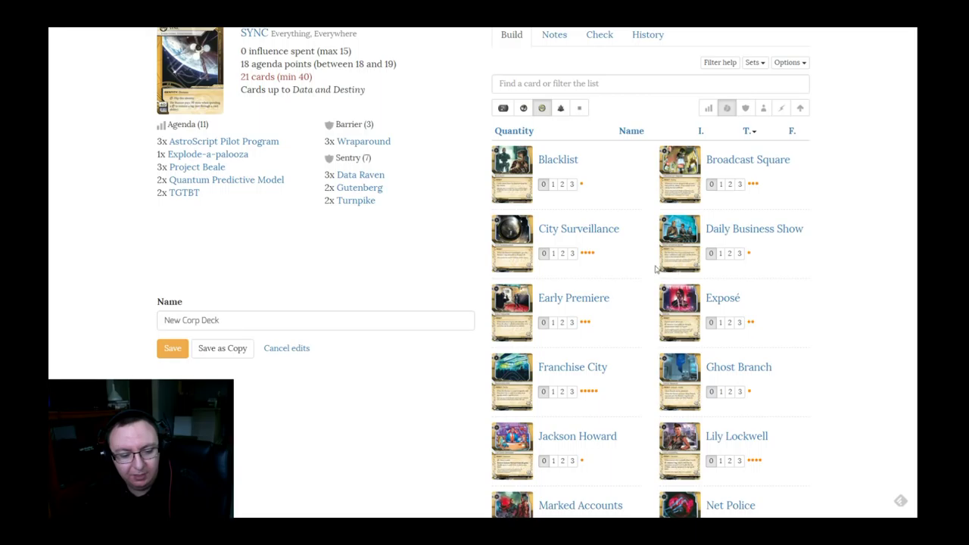
scroll(653, 270, "down", 1)
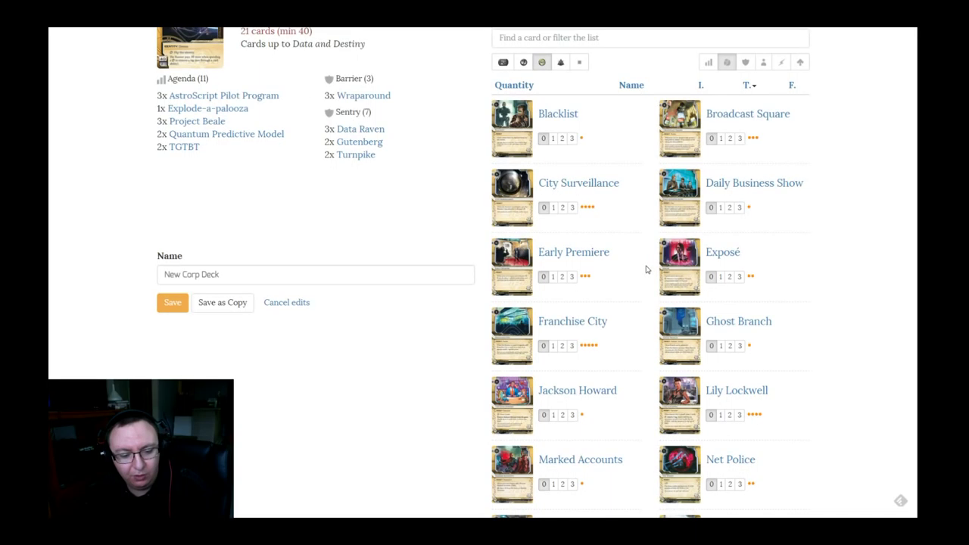
left_click(573, 415)
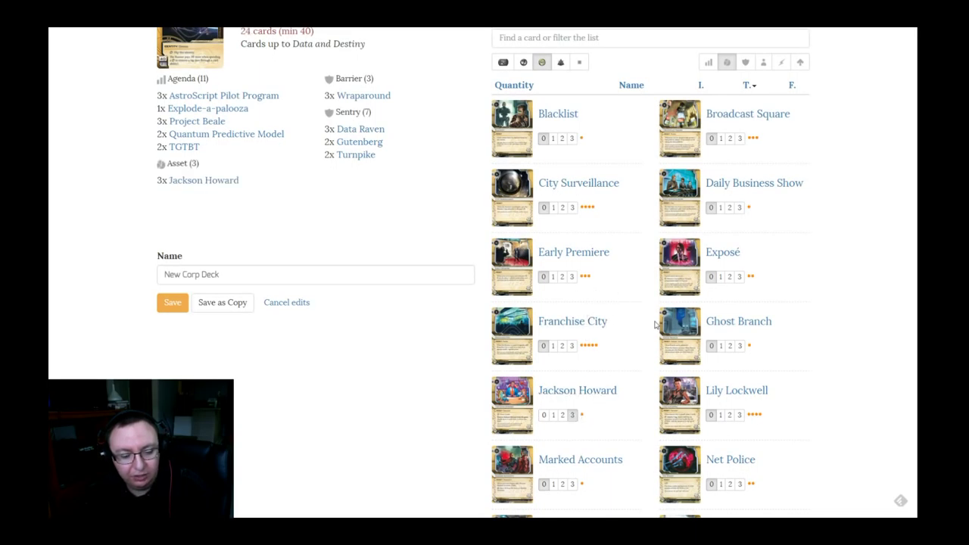
Step: Add two copies of the Lily Lockwell asset to the deck
scroll(655, 326, "down", 1)
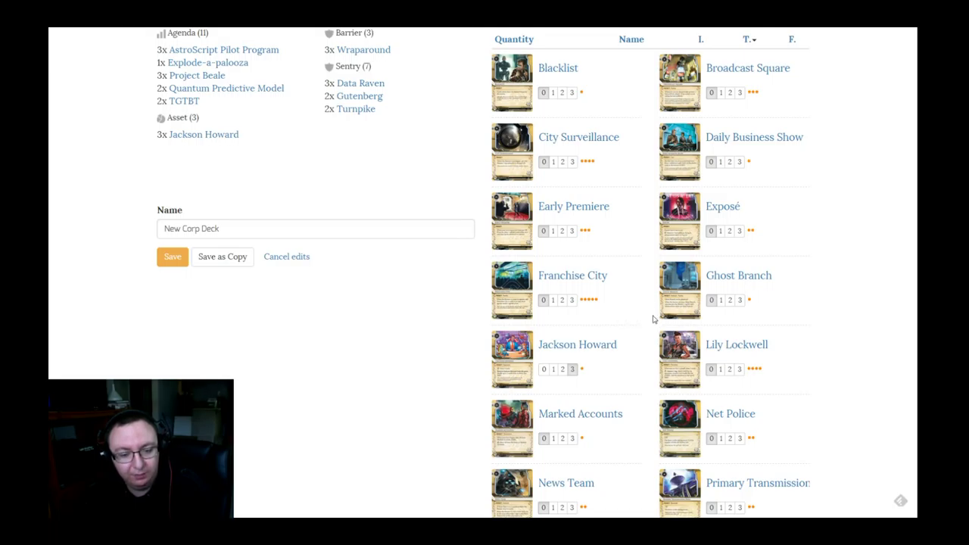
scroll(627, 306, "up", 1)
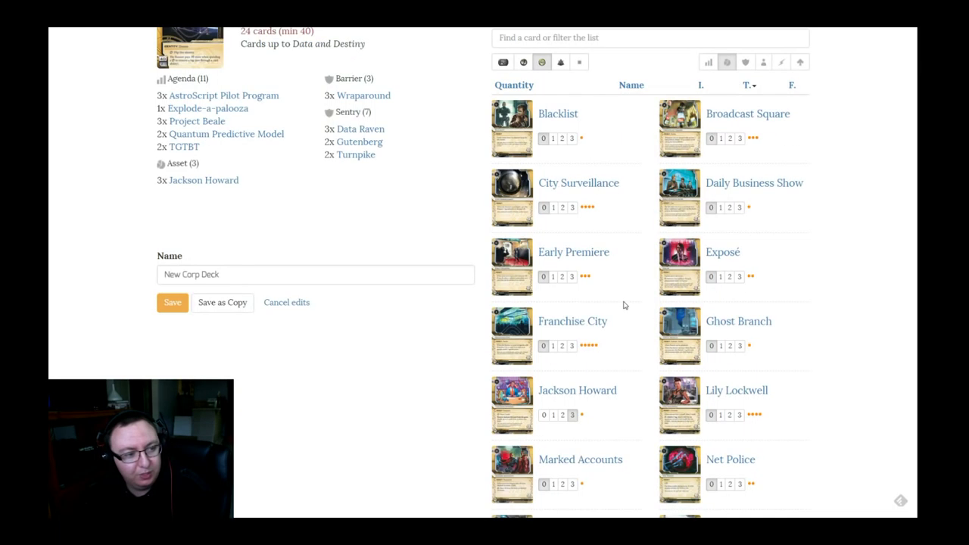
scroll(234, 196, "up", 1)
mouse_move(226, 231)
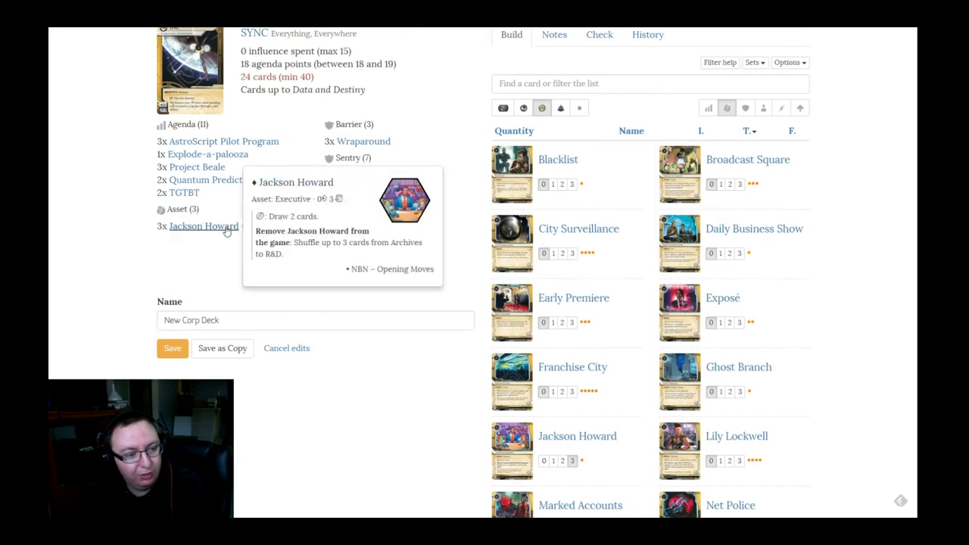
mouse_move(733, 441)
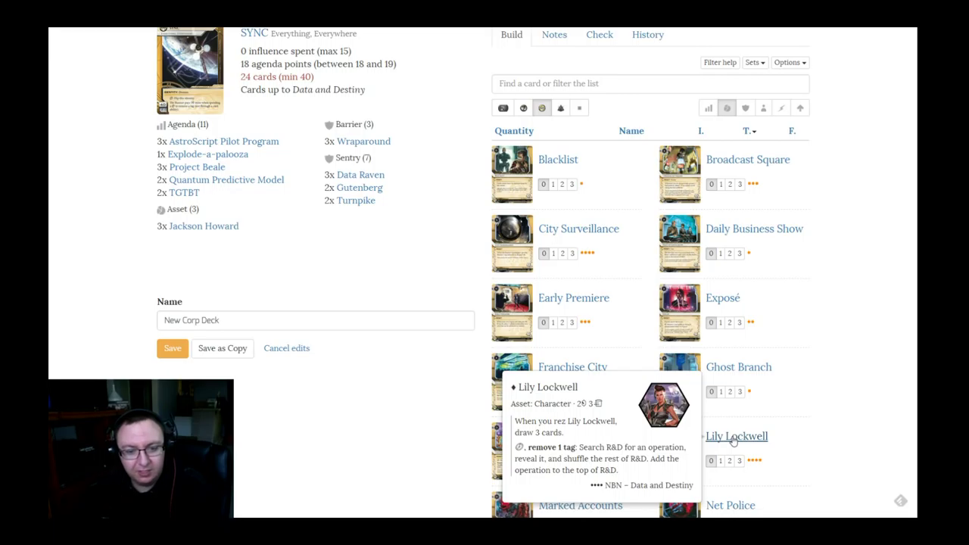
mouse_move(734, 235)
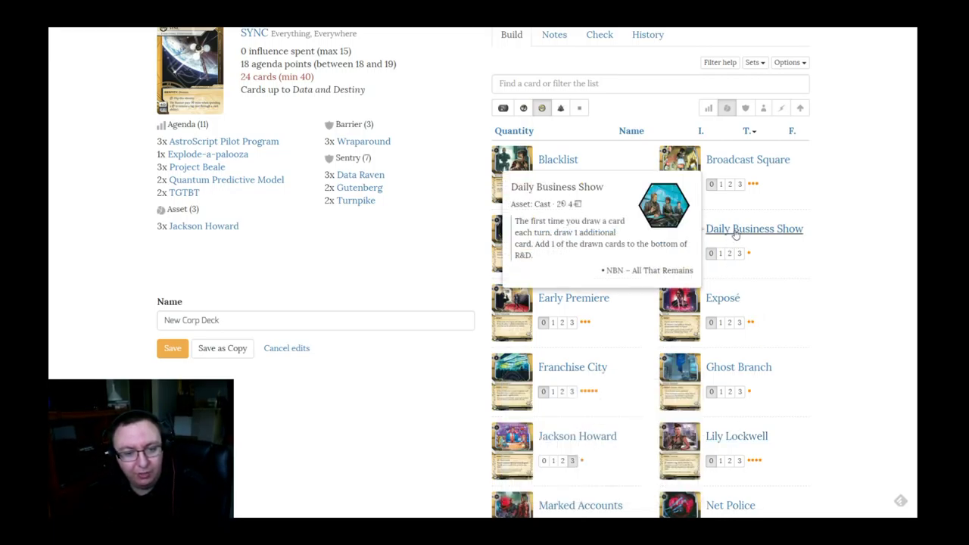
left_click(729, 460)
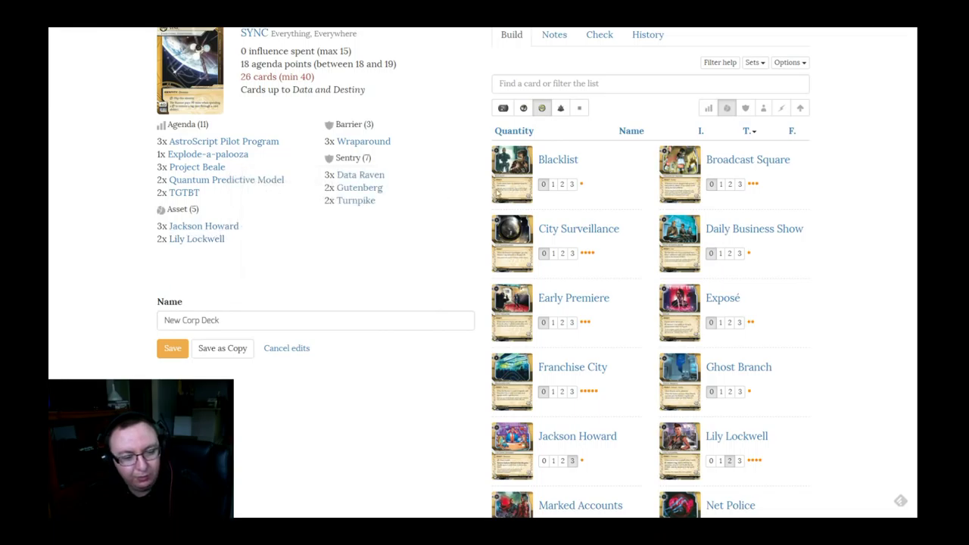
Step: Add two copies of the News Team asset to the deck
scroll(644, 202, "down", 1)
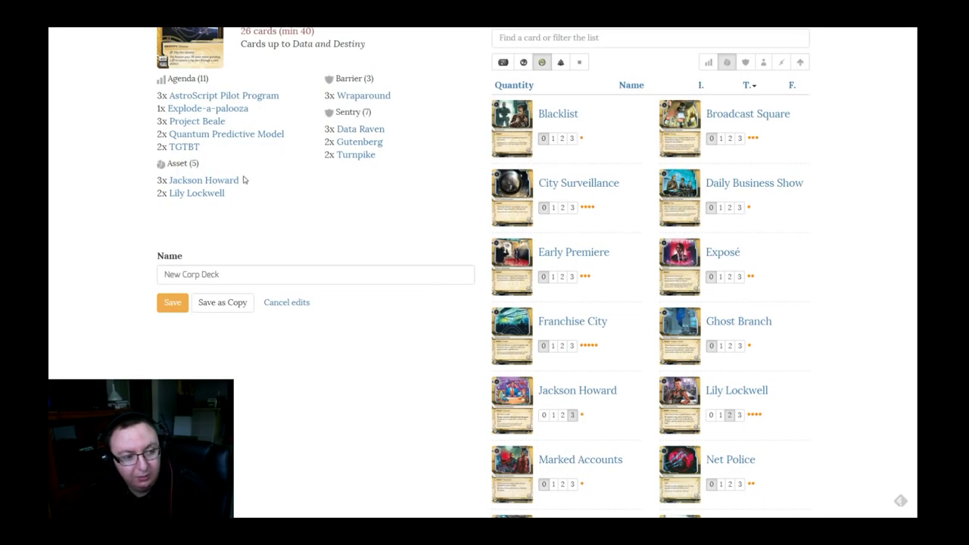
mouse_move(212, 193)
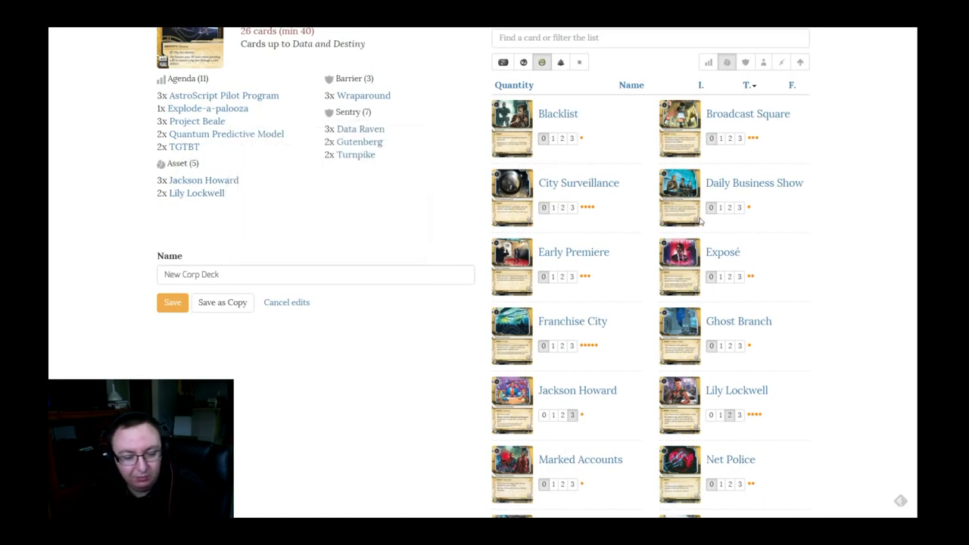
scroll(636, 218, "down", 1)
scroll(636, 218, "down", 2)
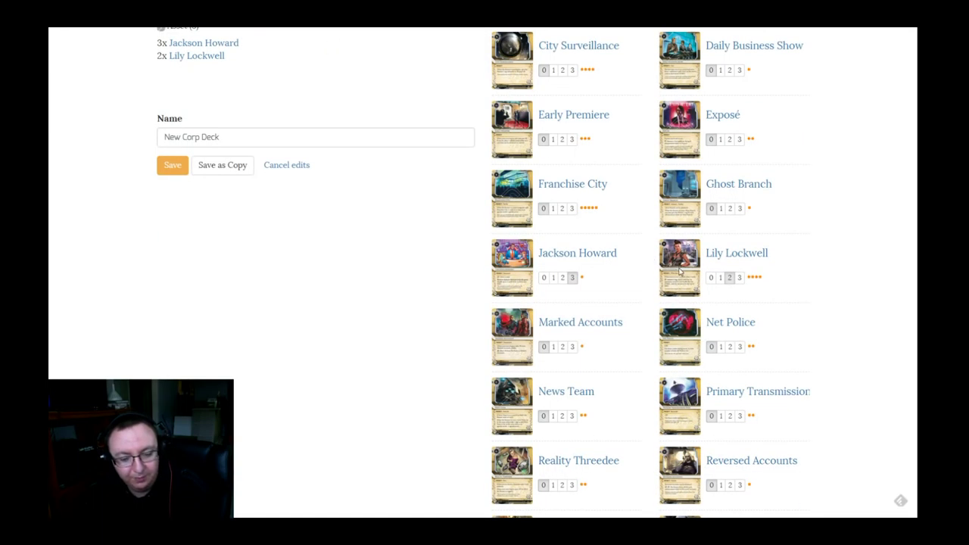
mouse_move(581, 400)
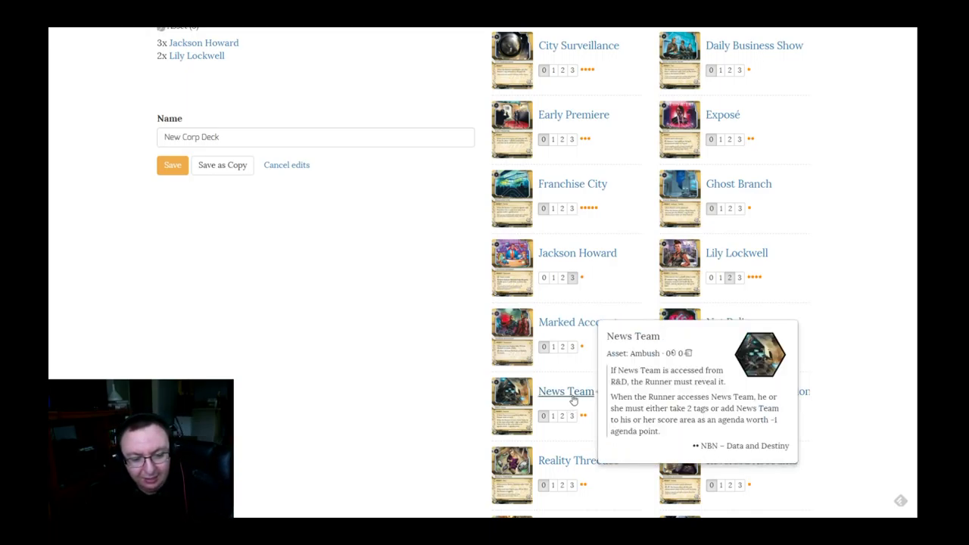
left_click(562, 416)
Step: Set Jackson Howard to two copies and News Team to three copies in the deck
scroll(616, 372, "up", 3)
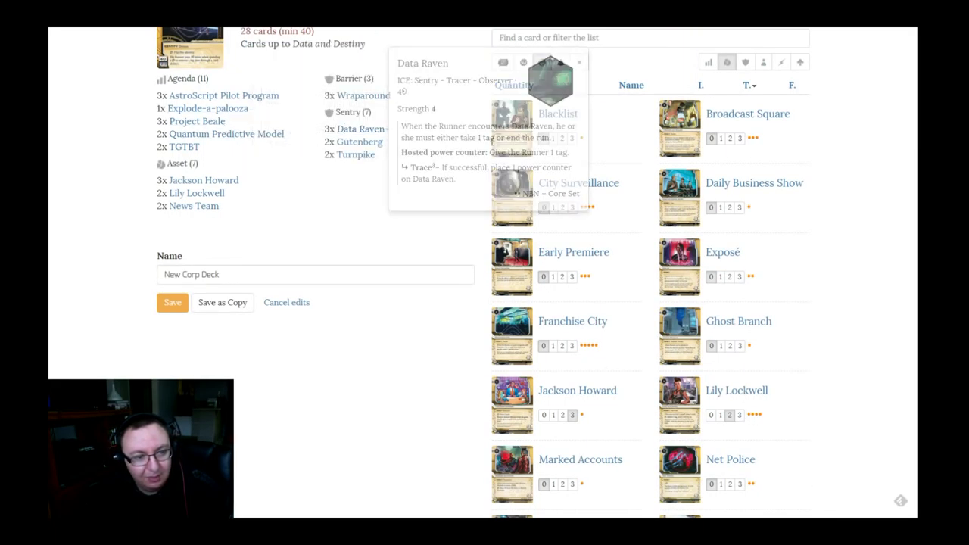
scroll(297, 181, "up", 1)
mouse_move(195, 253)
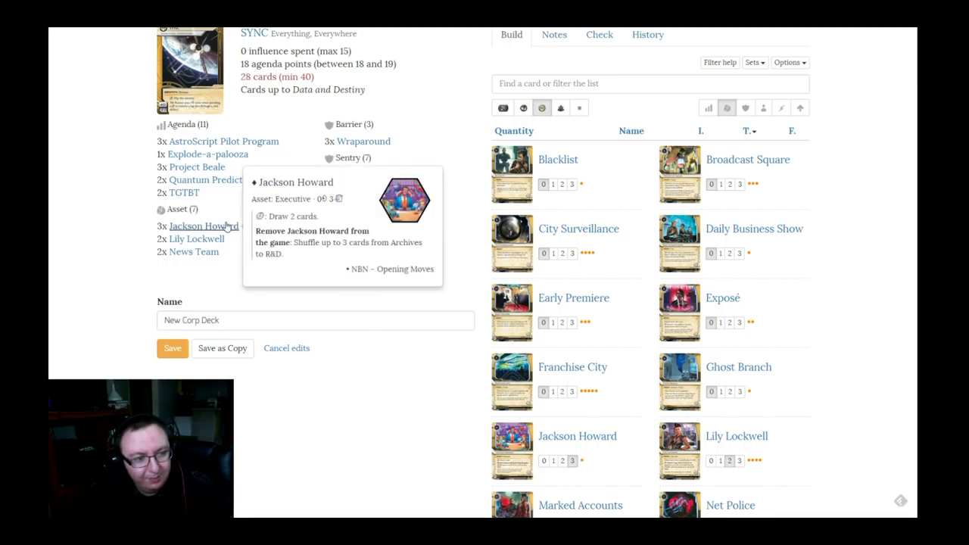
left_click(227, 227)
left_click(493, 88)
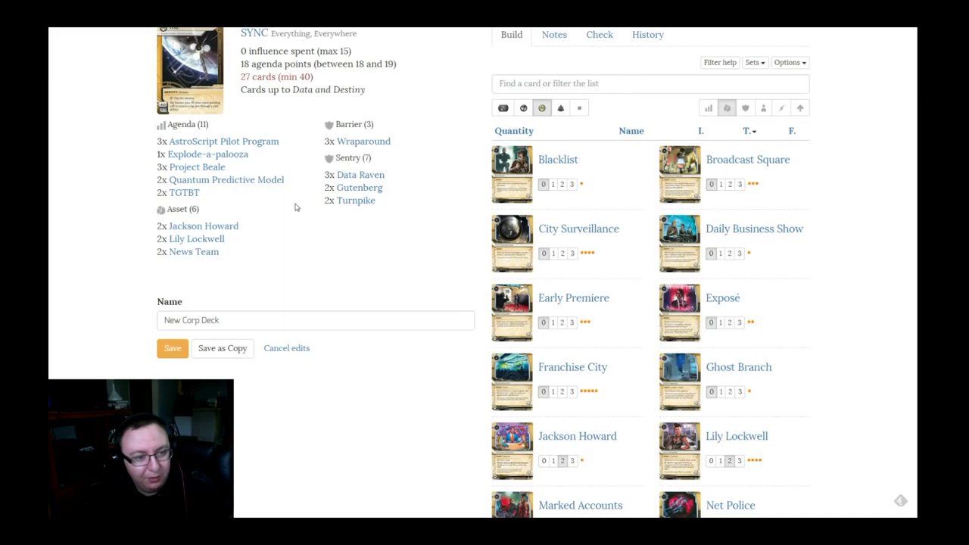
left_click(199, 253)
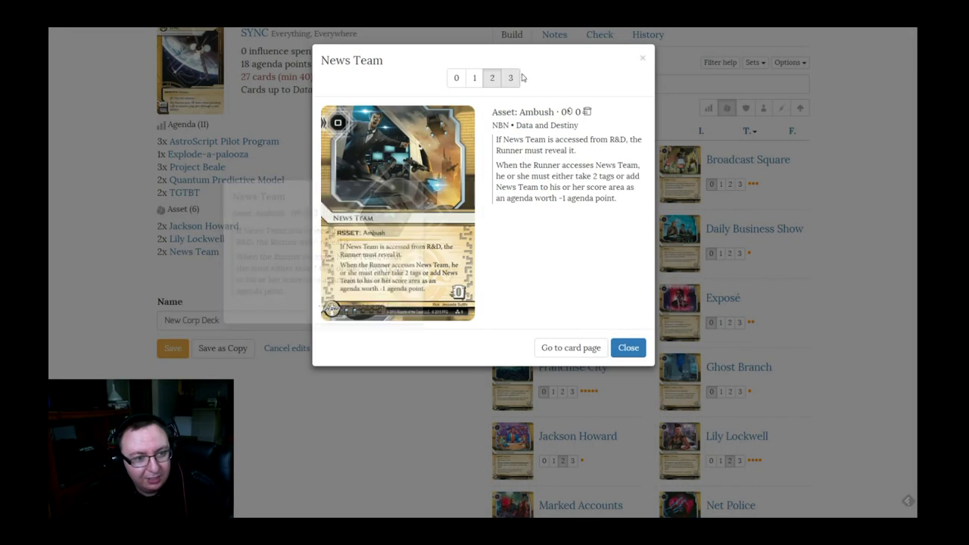
left_click(513, 78)
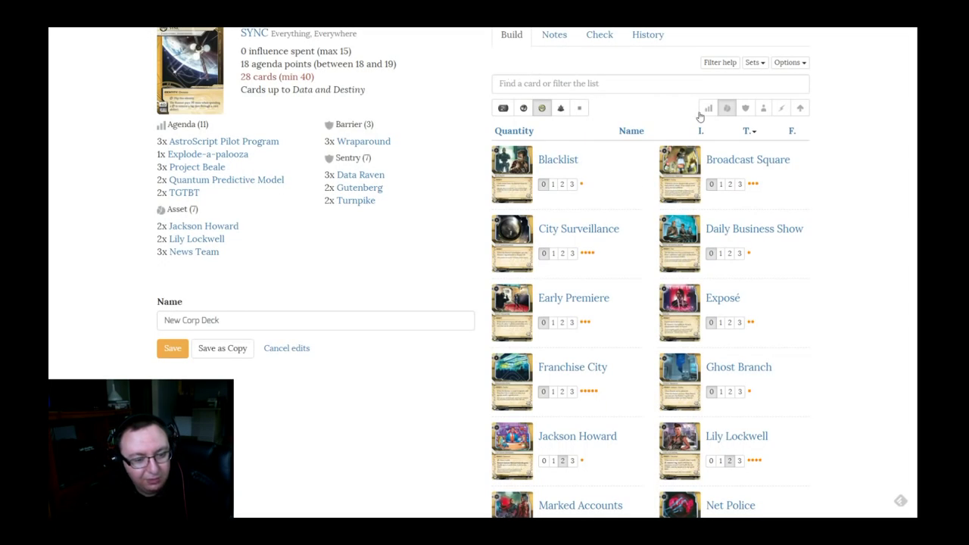
Step: Include Jinteki cards alongside the NBN ones in the asset list
scroll(698, 116, "down", 3)
scroll(698, 118, "down", 3)
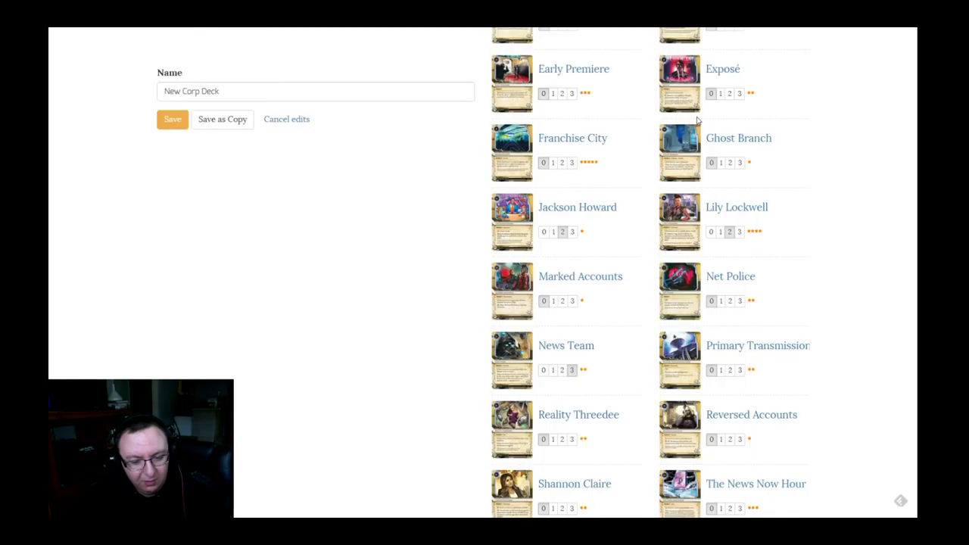
scroll(698, 119, "up", 7)
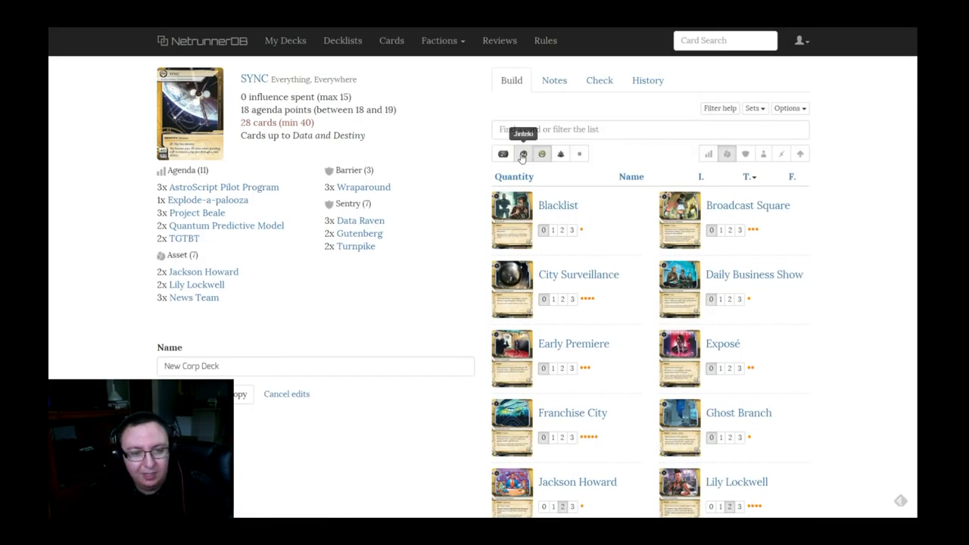
left_click(522, 154)
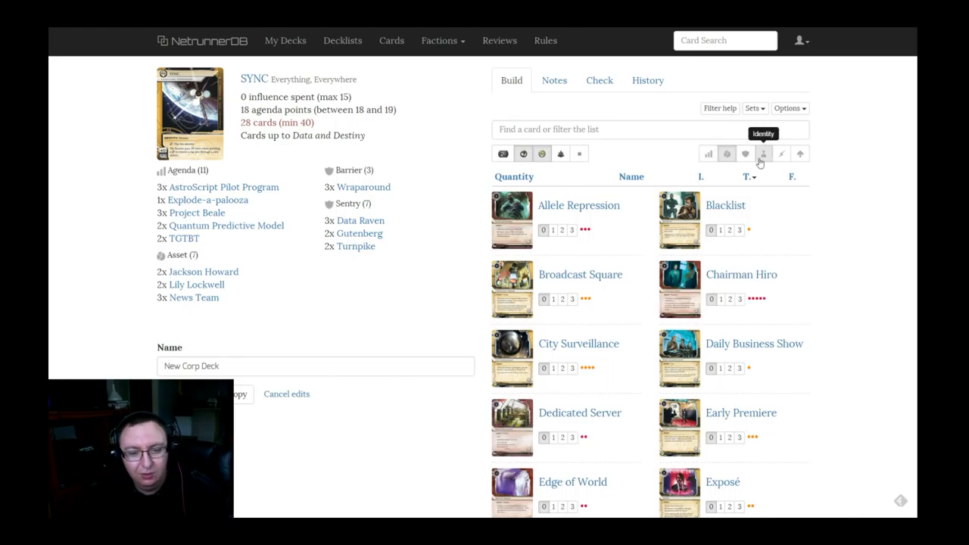
Step: Add two copies of the Jinteki asset Snare! to the deck and review the card selection
scroll(773, 173, "down", 1)
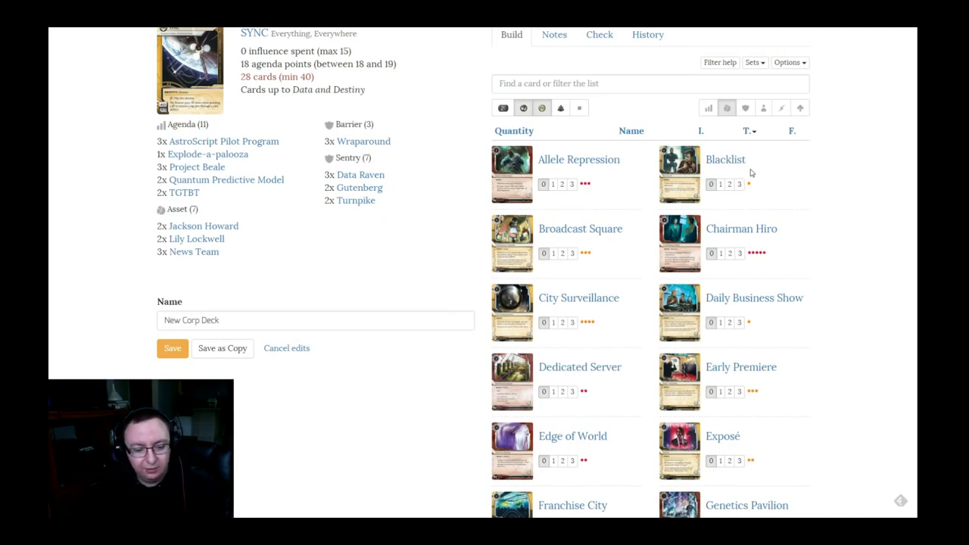
scroll(750, 172, "down", 3)
scroll(744, 175, "down", 3)
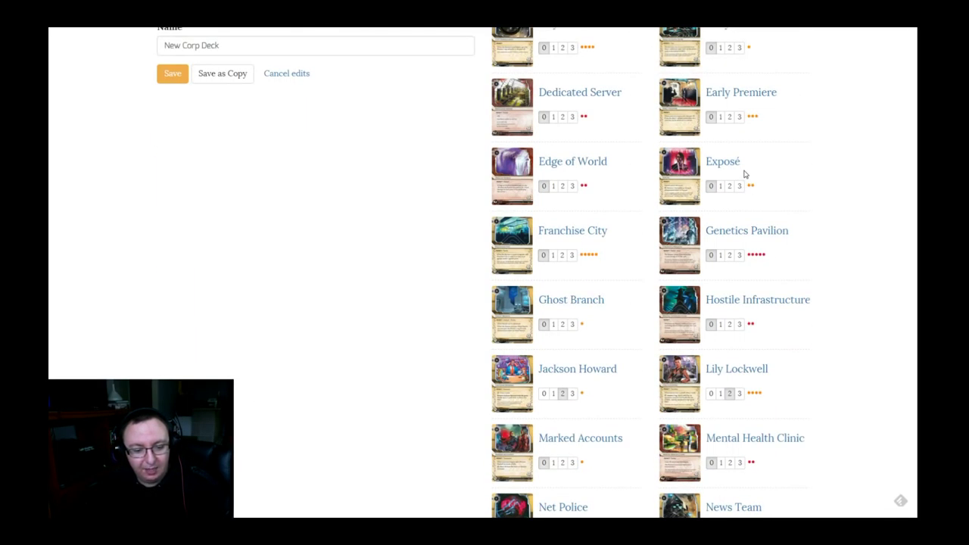
scroll(744, 174, "down", 3)
scroll(744, 174, "down", 2)
scroll(742, 171, "down", 4)
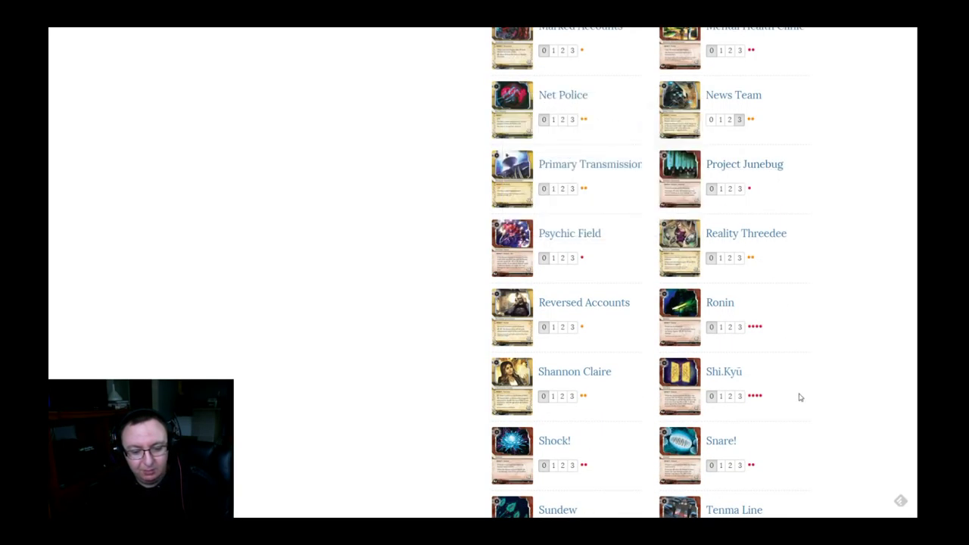
left_click(730, 465)
scroll(796, 333, "up", 15)
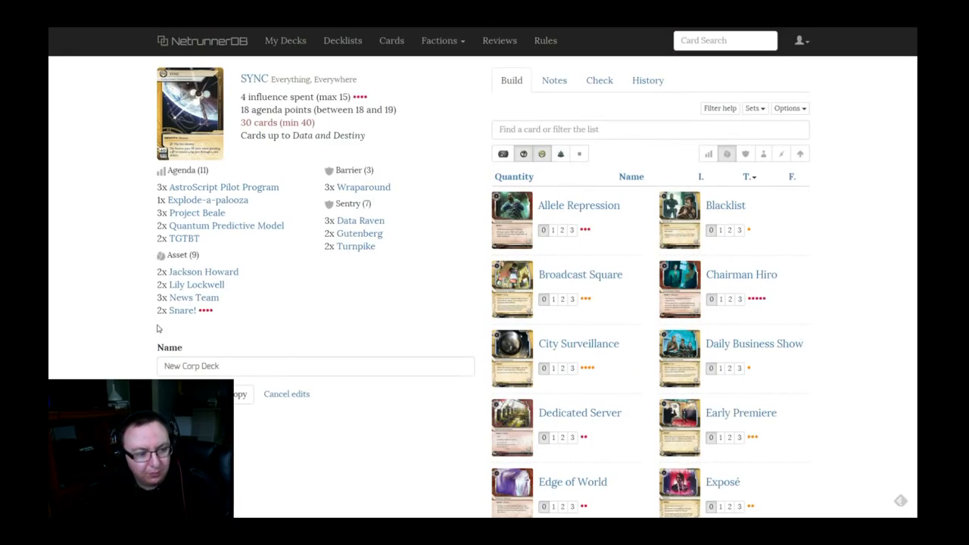
mouse_move(175, 321)
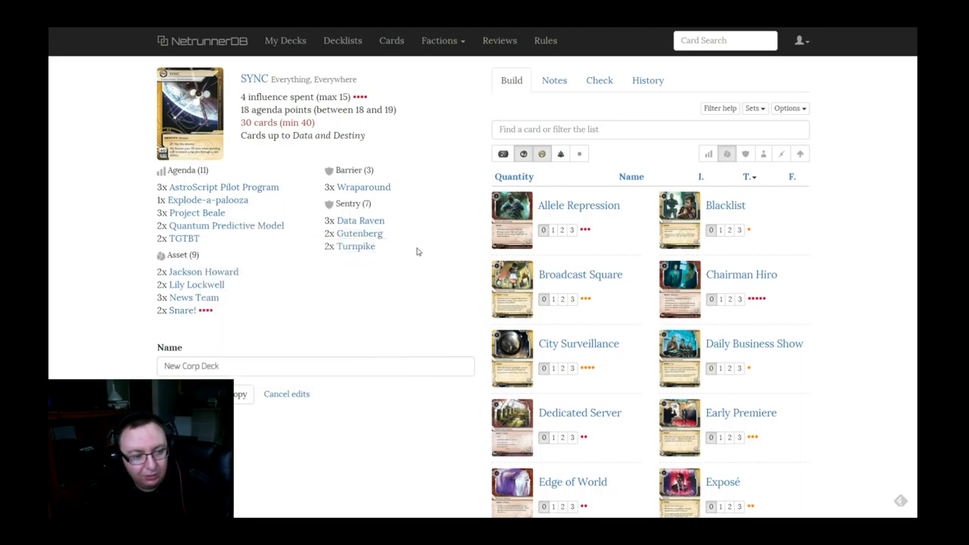
mouse_move(364, 226)
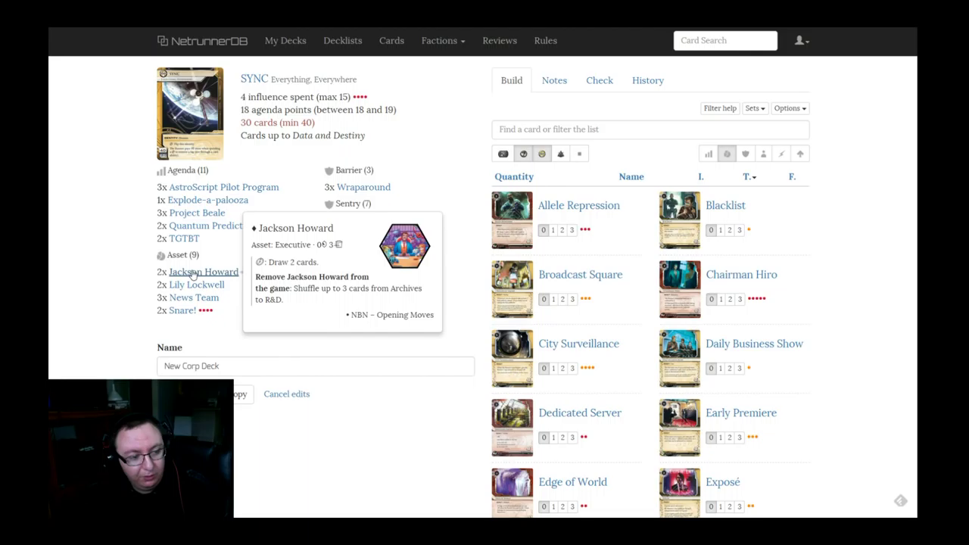
Step: Add neutral cards to the Jinteki and NBN card filter and show only operations
left_click(578, 155)
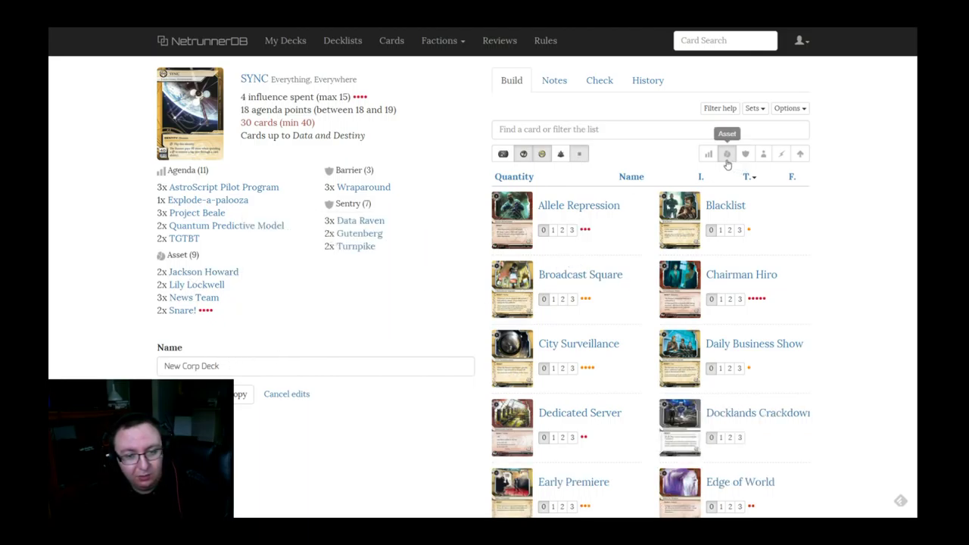
left_click(745, 156)
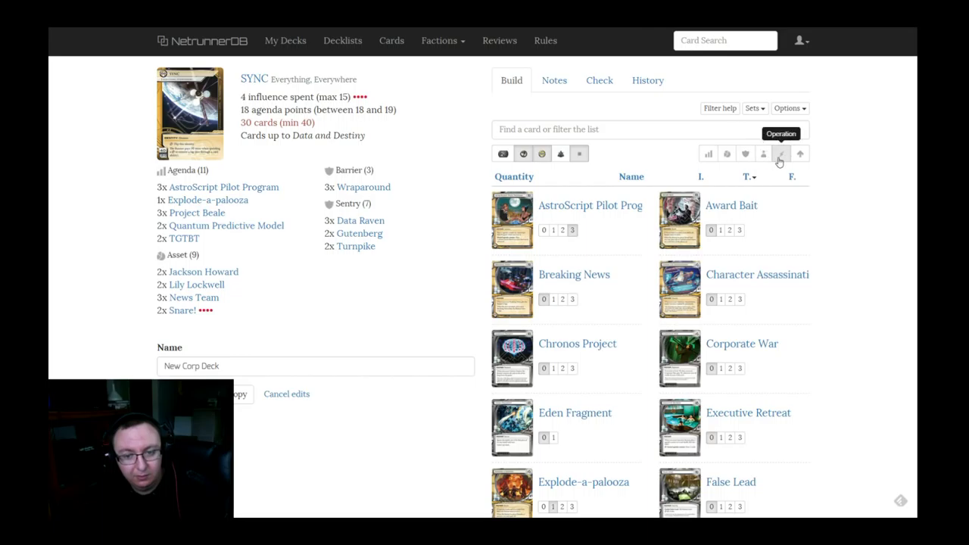
left_click(780, 156)
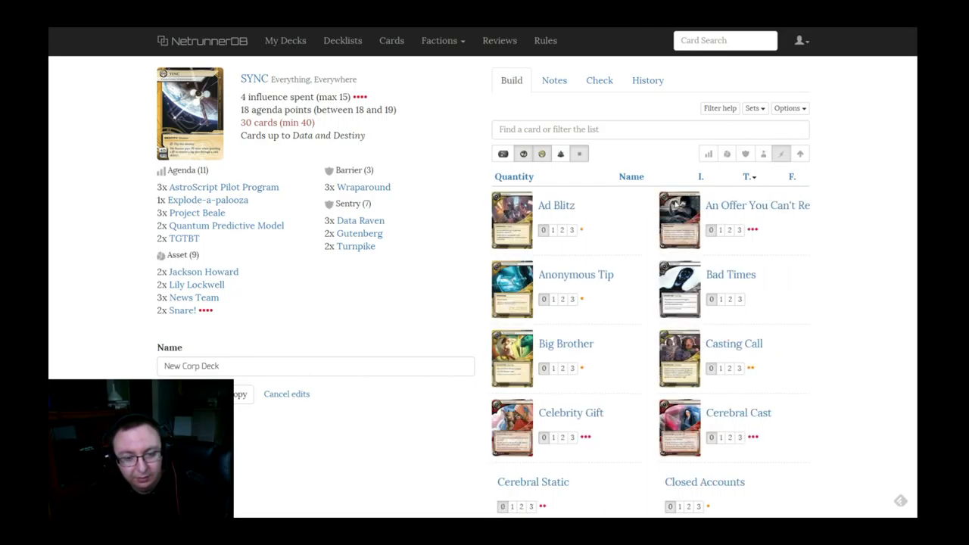
Step: Add three copies of Hedge Fund and three copies of Sweeps Week to the deck
scroll(604, 216, "down", 3)
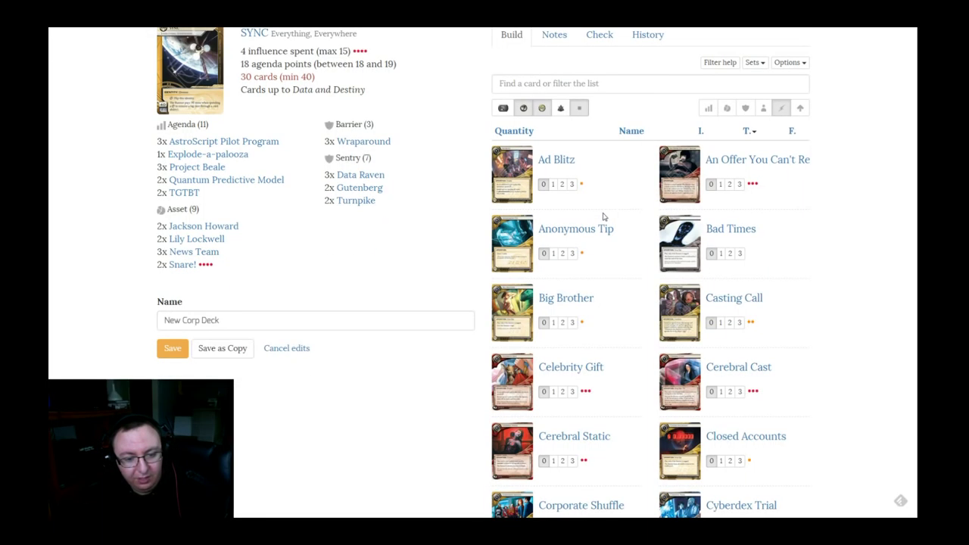
scroll(603, 217, "down", 9)
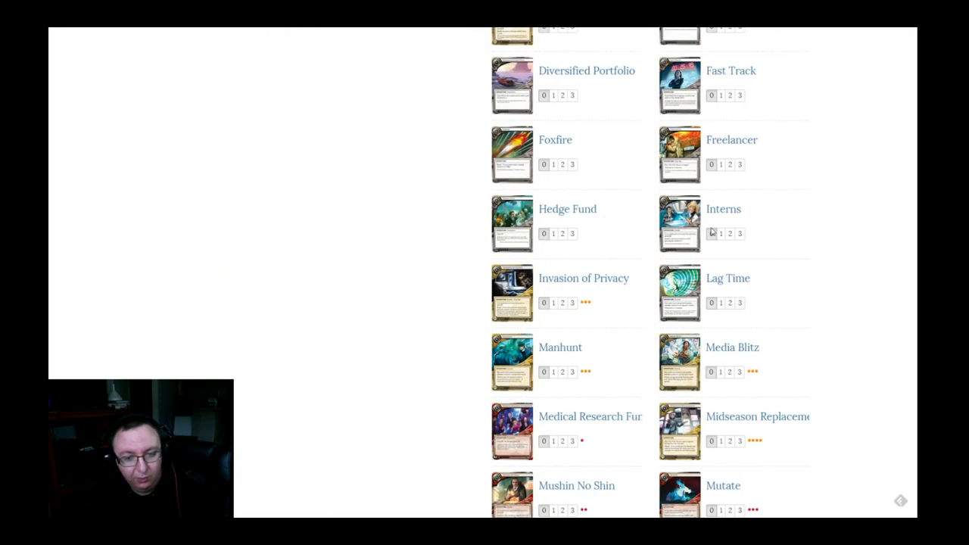
left_click(573, 234)
scroll(700, 250, "down", 9)
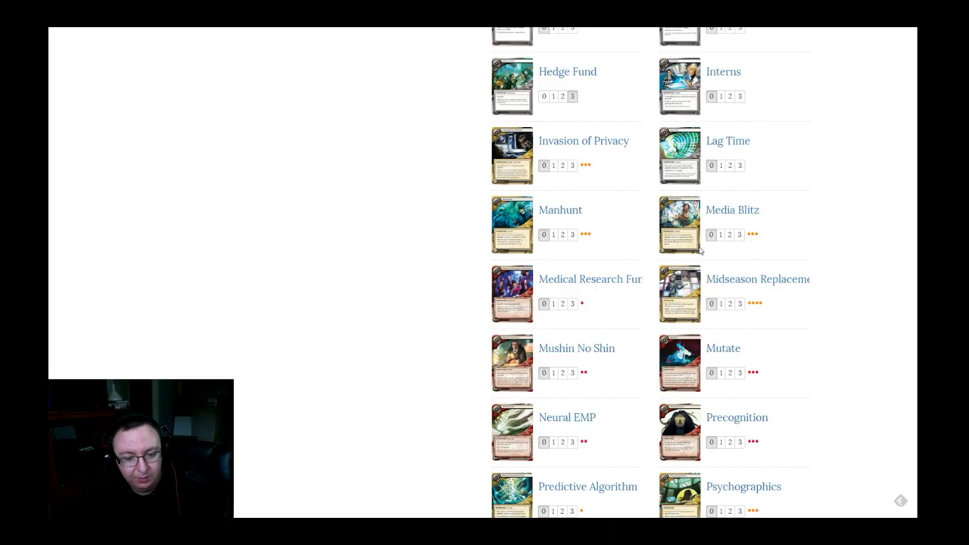
scroll(699, 249, "down", 5)
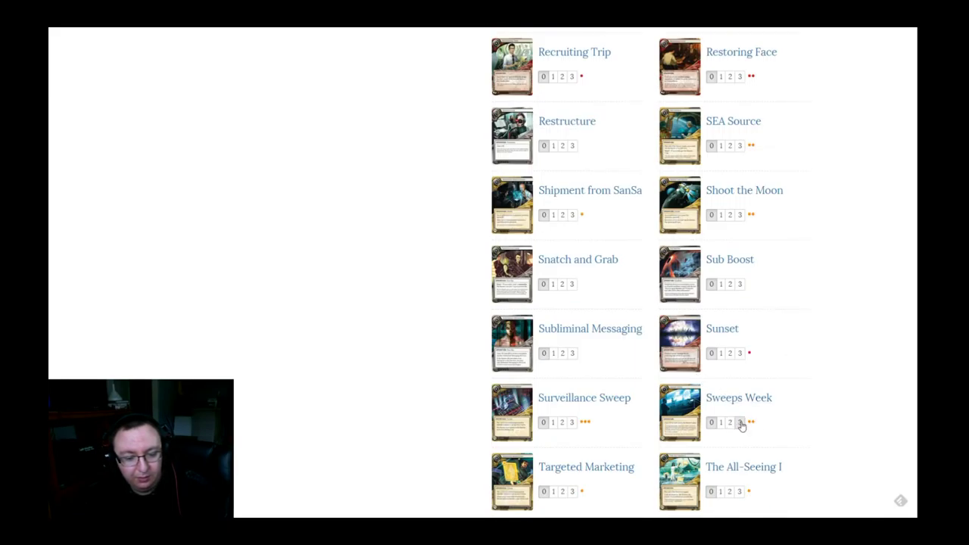
scroll(594, 385, "up", 15)
scroll(597, 382, "up", 15)
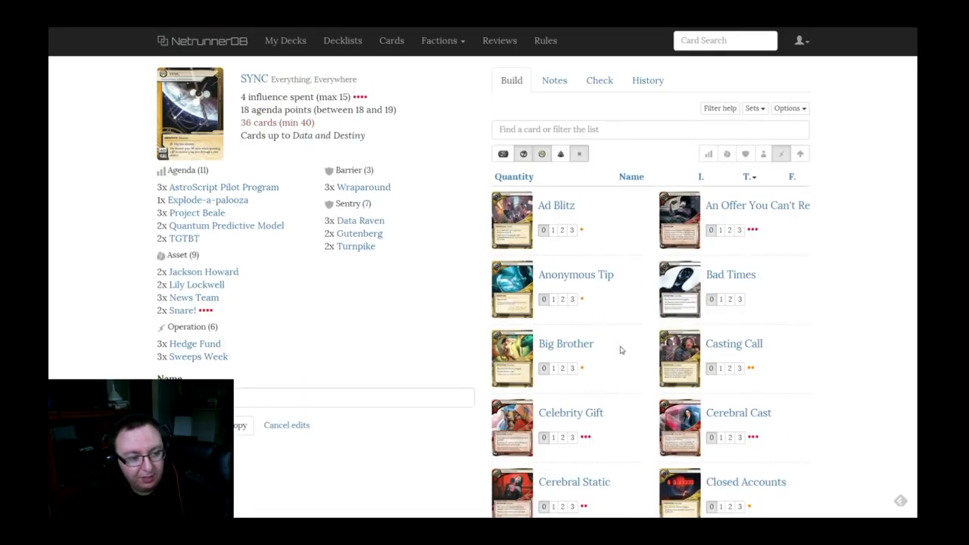
Step: Limit the operation list to Weyland and neutral cards and add two copies of Scorched Earth to the deck
scroll(656, 322, "down", 15)
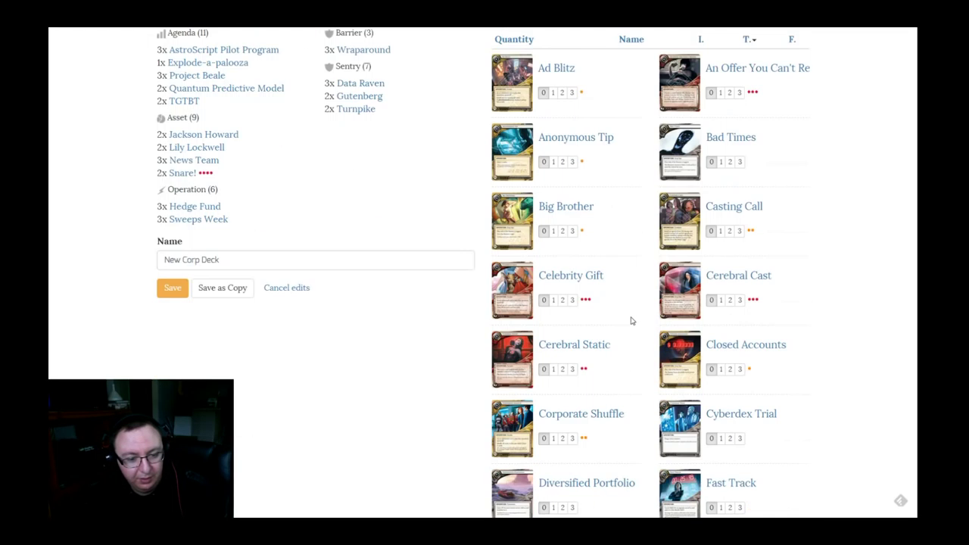
scroll(630, 321, "down", 4)
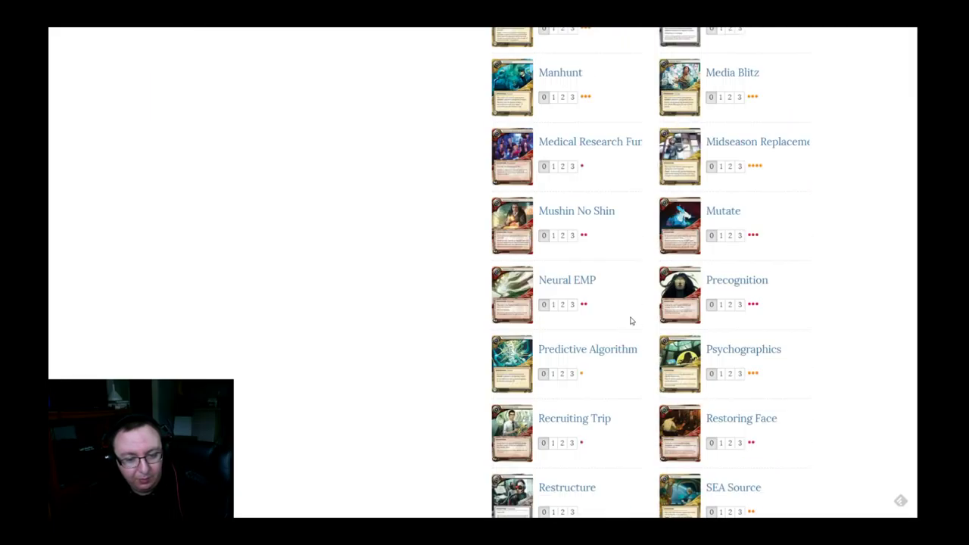
scroll(631, 321, "down", 2)
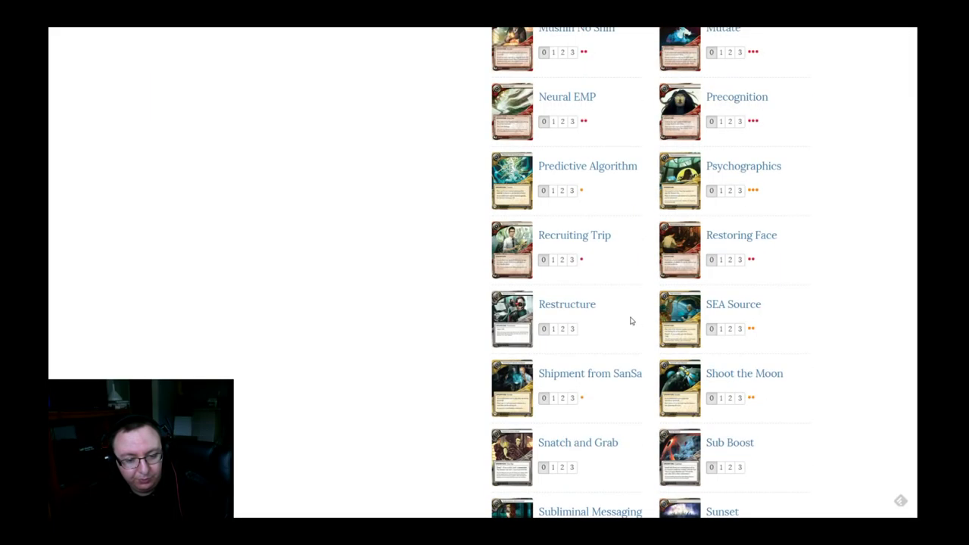
scroll(630, 321, "down", 3)
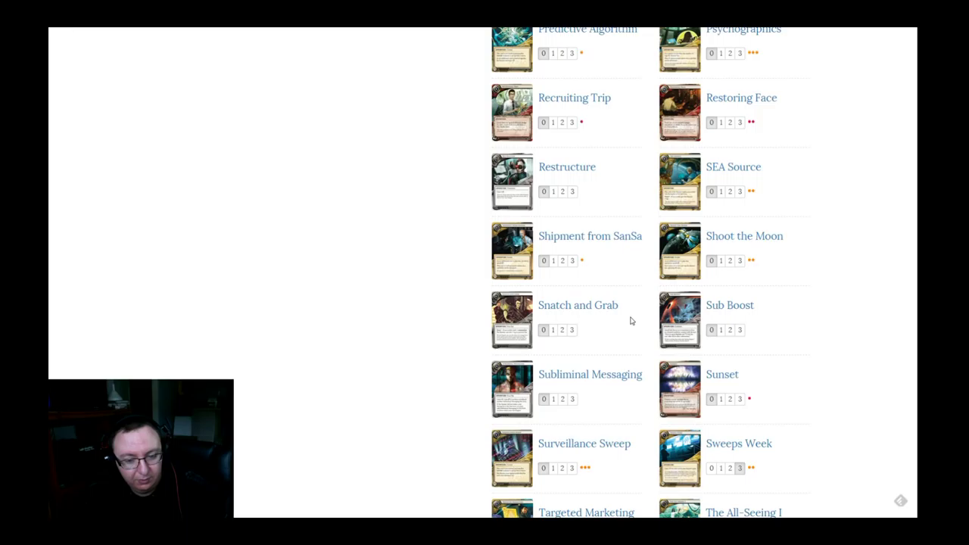
scroll(631, 321, "up", 20)
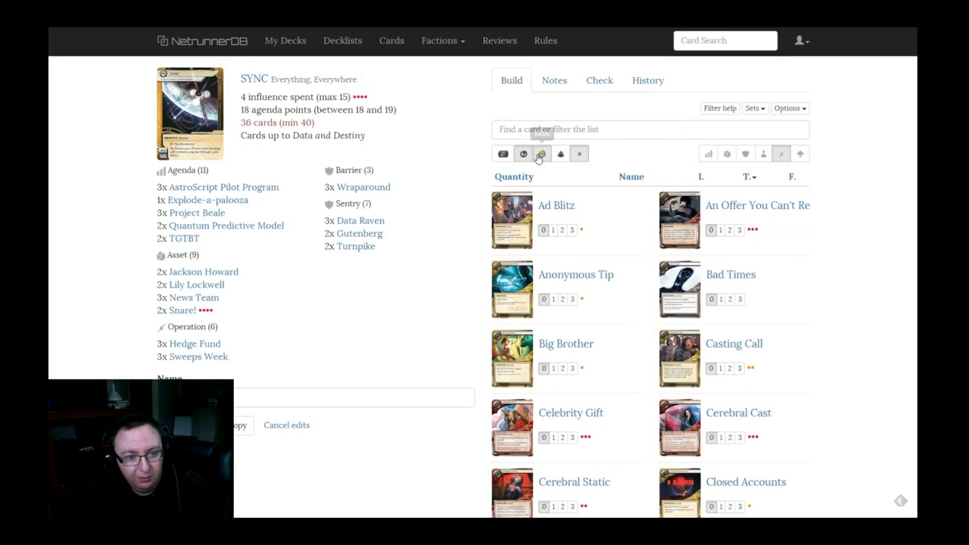
left_click(560, 155)
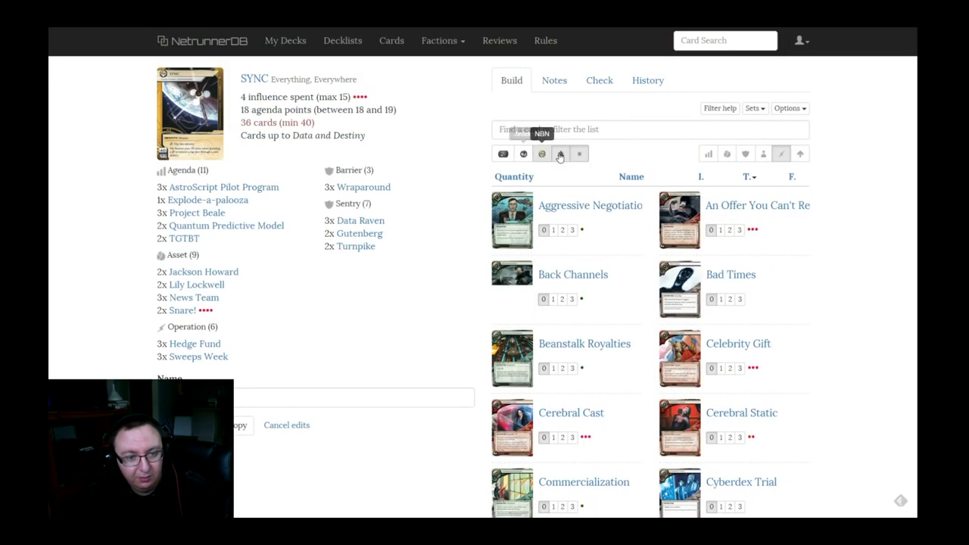
scroll(672, 195, "down", 2)
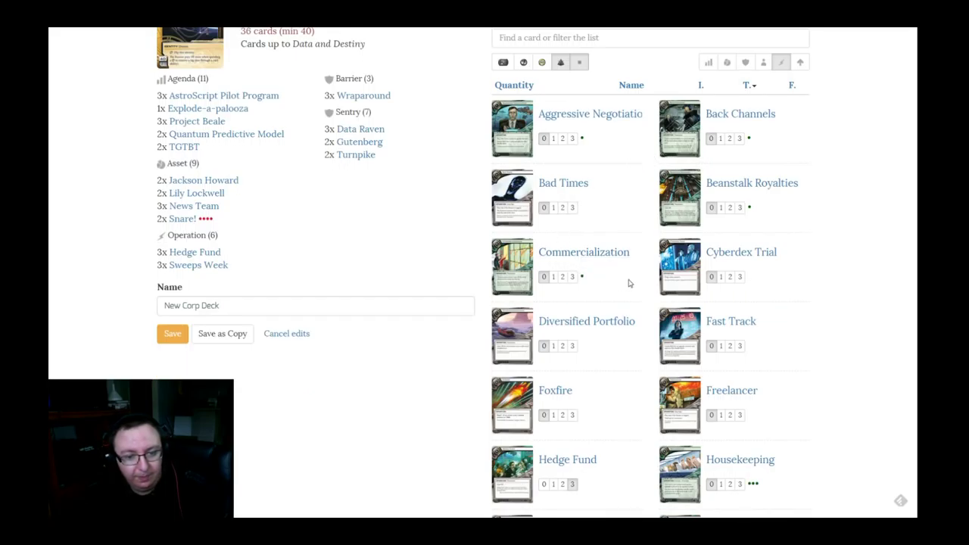
scroll(629, 283, "down", 10)
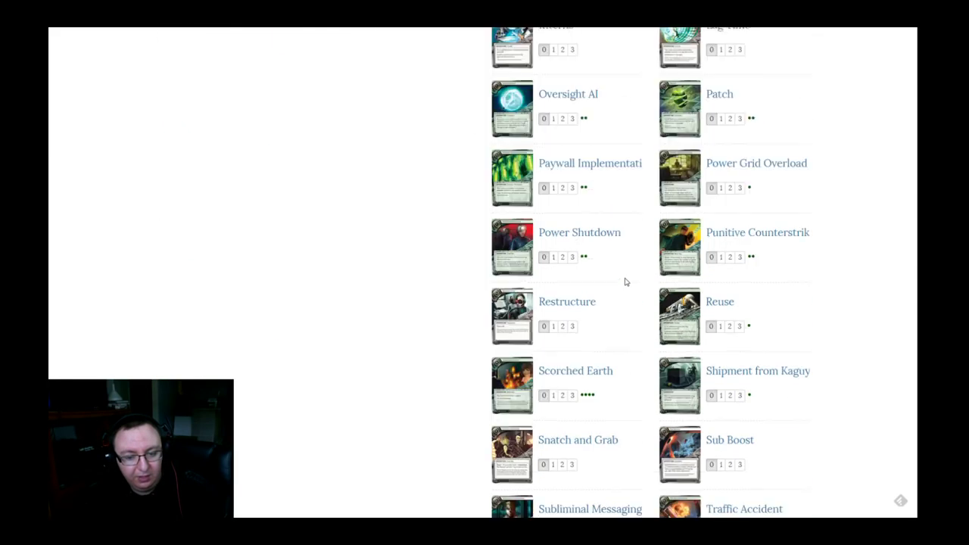
scroll(625, 281, "down", 1)
left_click(561, 350)
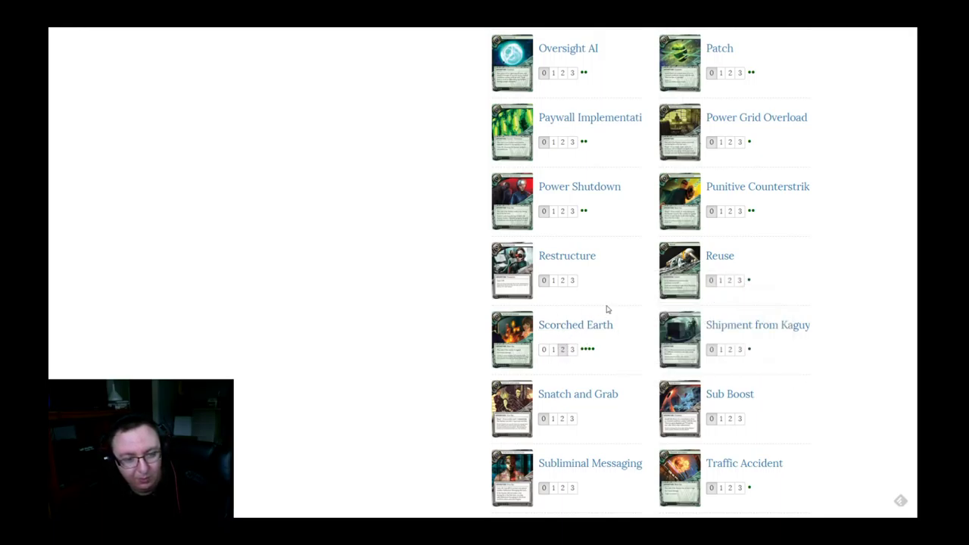
scroll(522, 307, "up", 8)
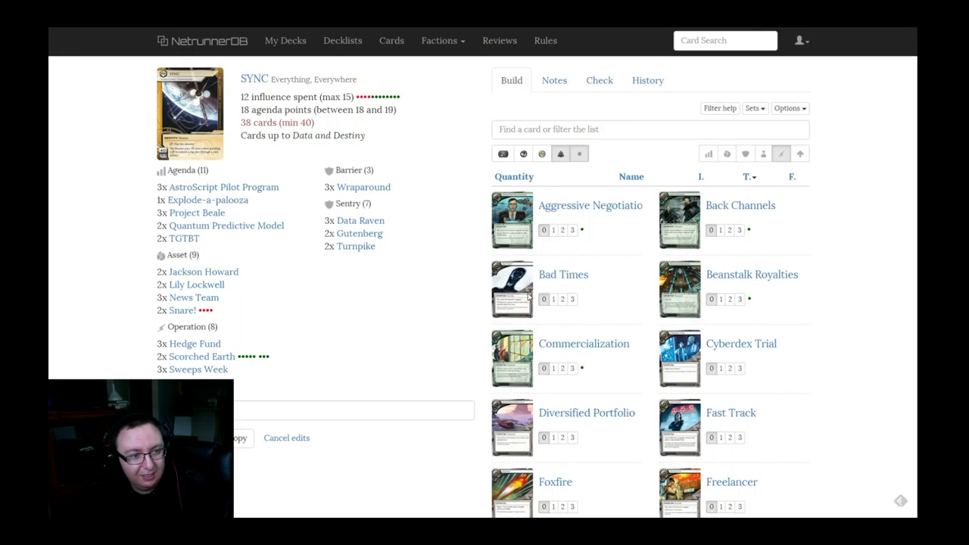
Step: Add three copies of the Weyland operation Traffic Accident and review the deck's operations
scroll(528, 296, "down", 3)
scroll(528, 296, "down", 6)
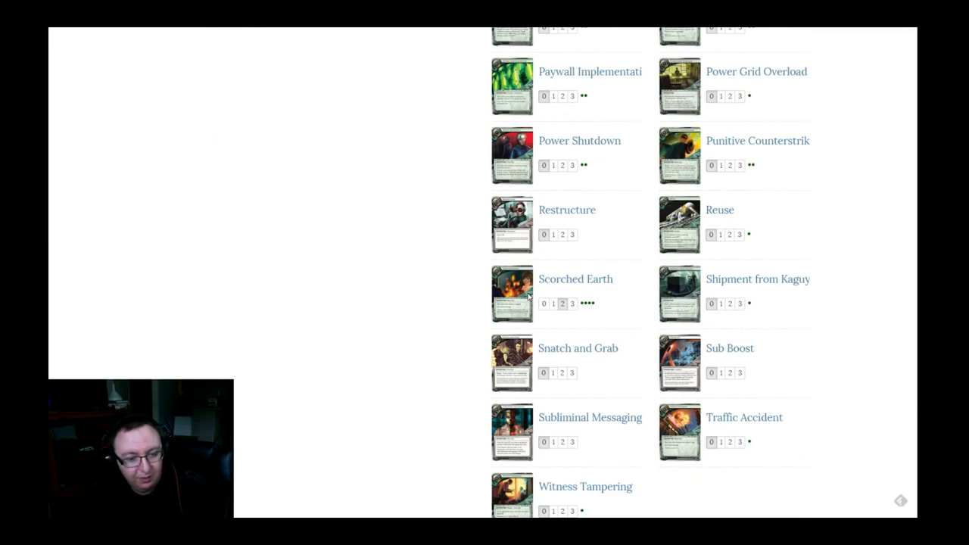
left_click(739, 442)
scroll(575, 315, "up", 8)
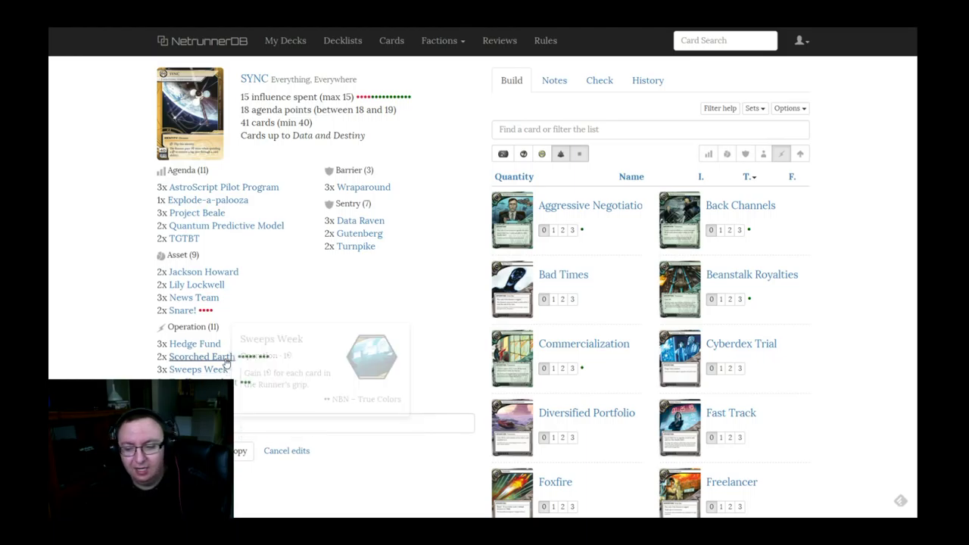
mouse_move(232, 357)
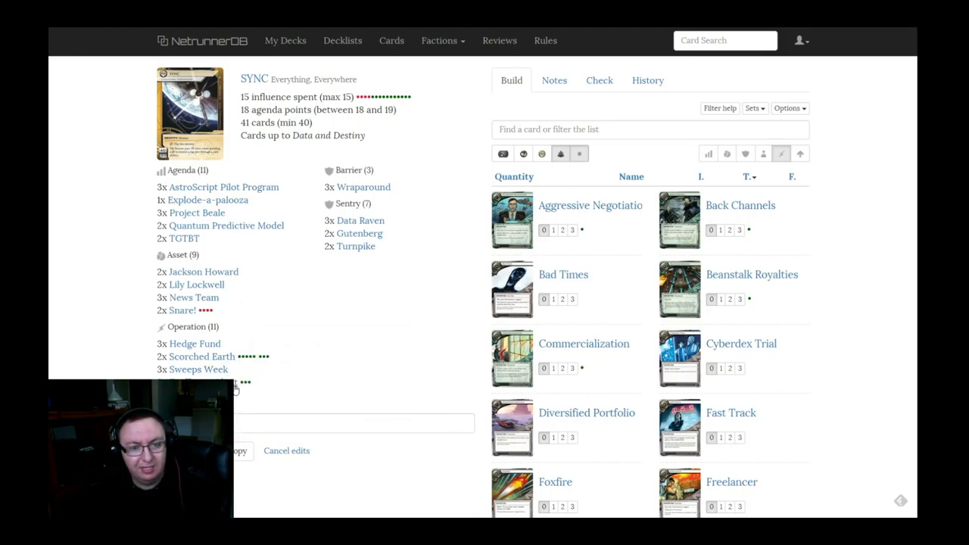
mouse_move(235, 387)
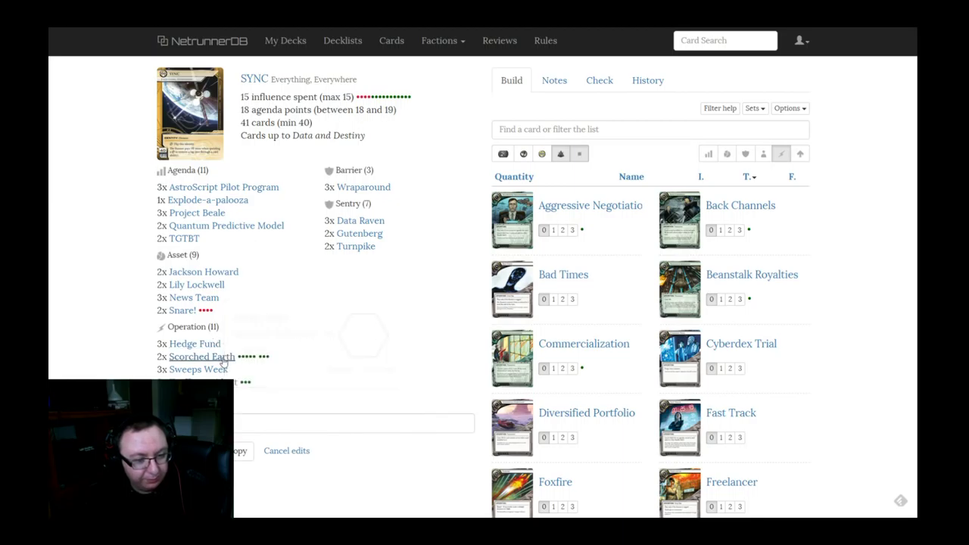
Step: Look through the Weyland and neutral operations for further cards that suit the deck
scroll(611, 370, "down", 2)
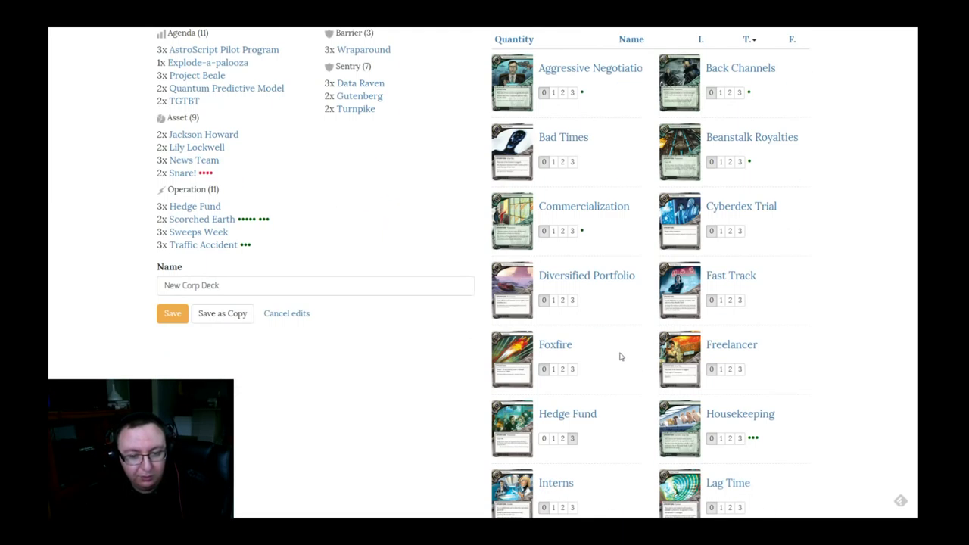
scroll(620, 356, "down", 3)
scroll(619, 355, "down", 3)
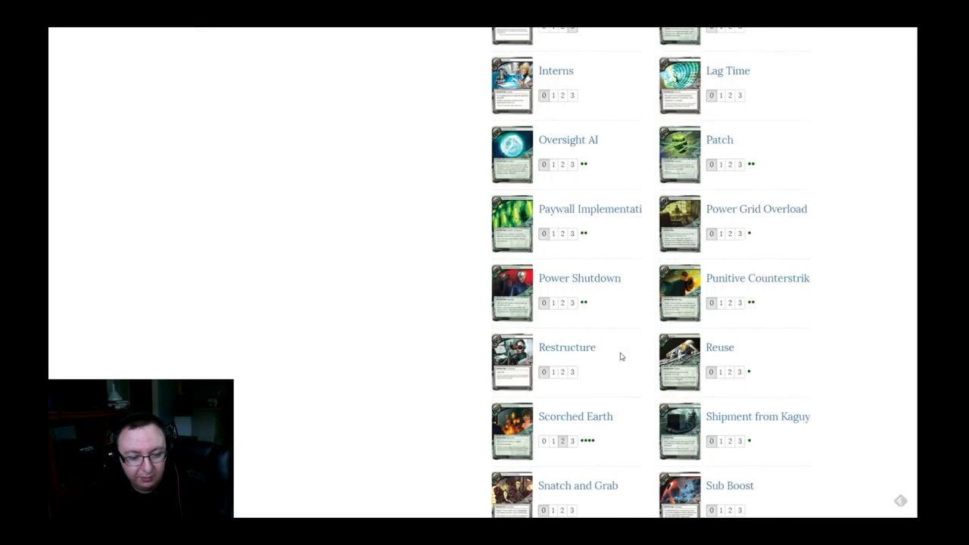
scroll(597, 465, "down", 3)
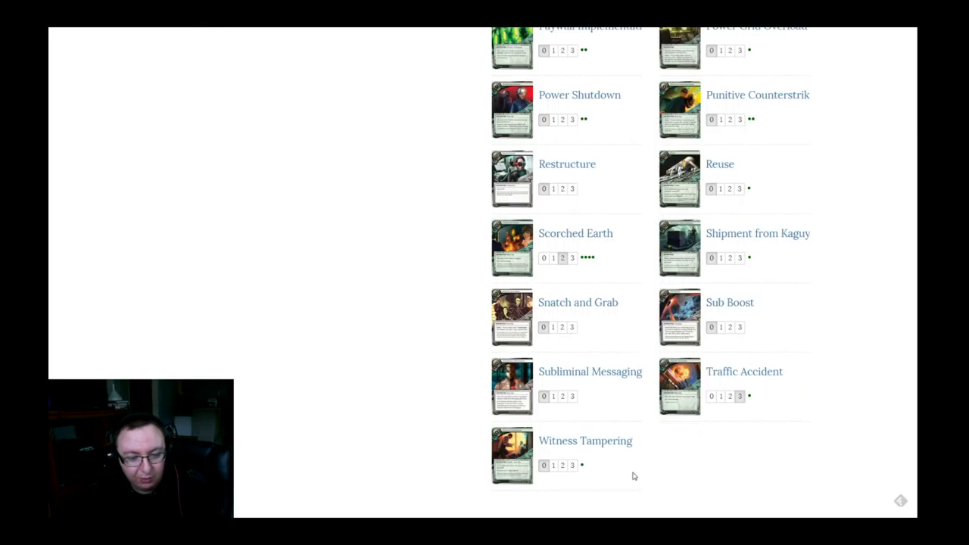
scroll(632, 474, "up", 6)
scroll(634, 476, "up", 2)
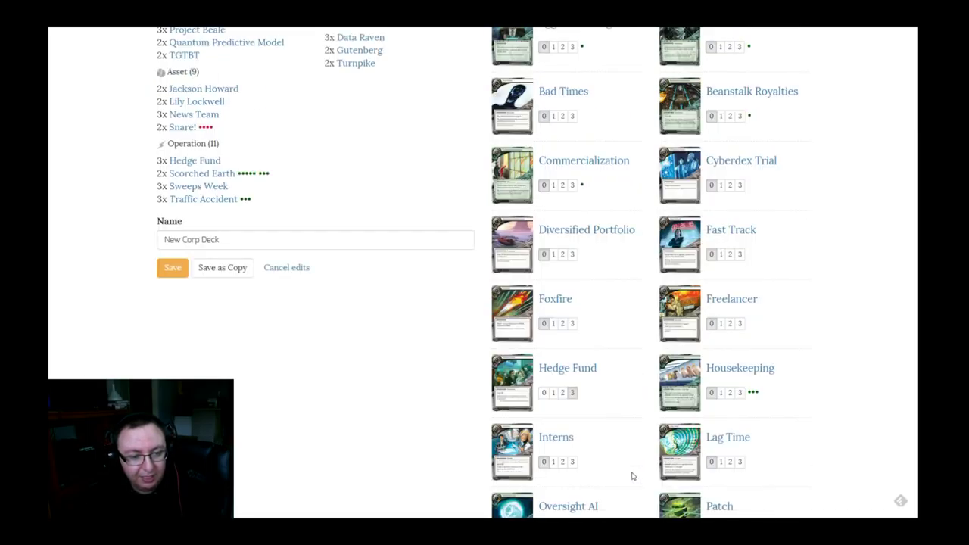
scroll(581, 415, "up", 1)
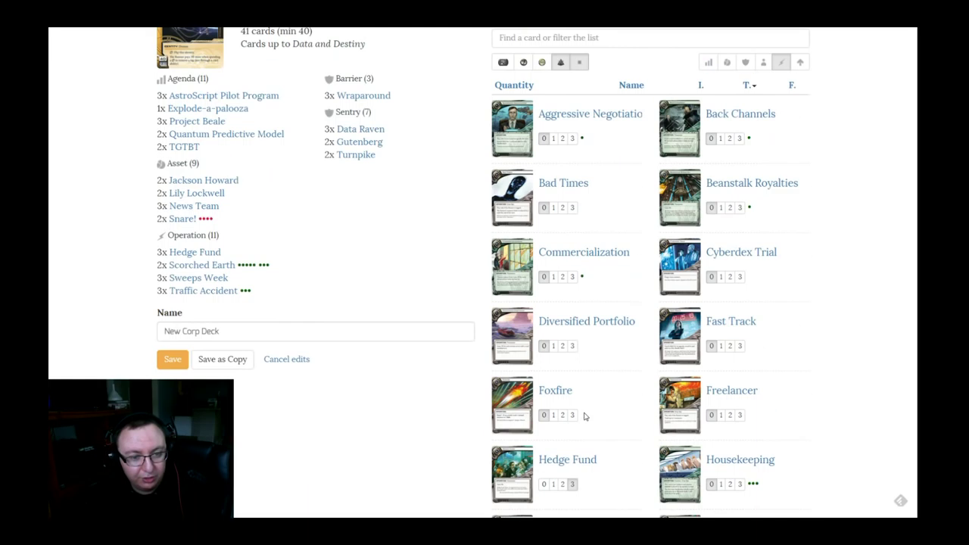
scroll(584, 416, "up", 1)
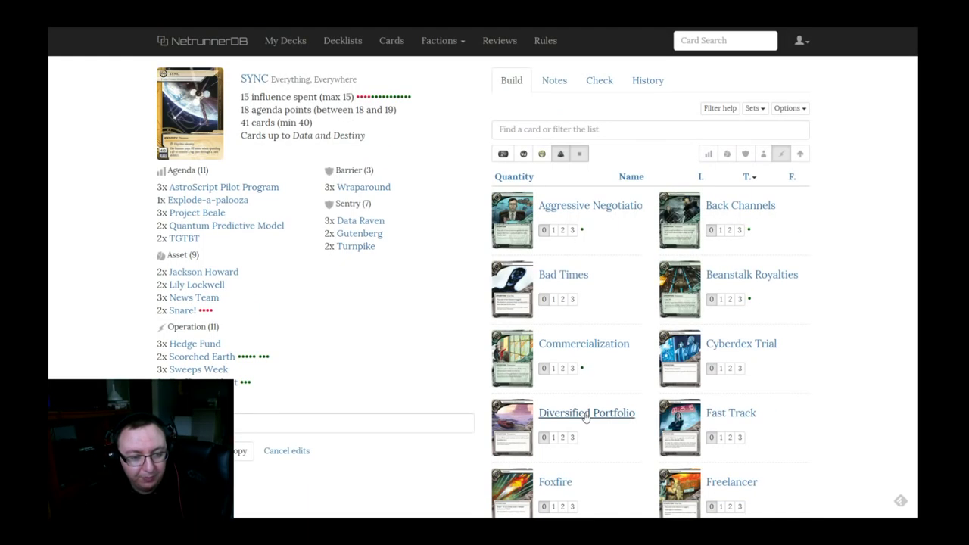
Step: Limit the operation list to NBN cards, excluding Weyland and neutral ones
left_click(581, 154)
left_click(542, 154)
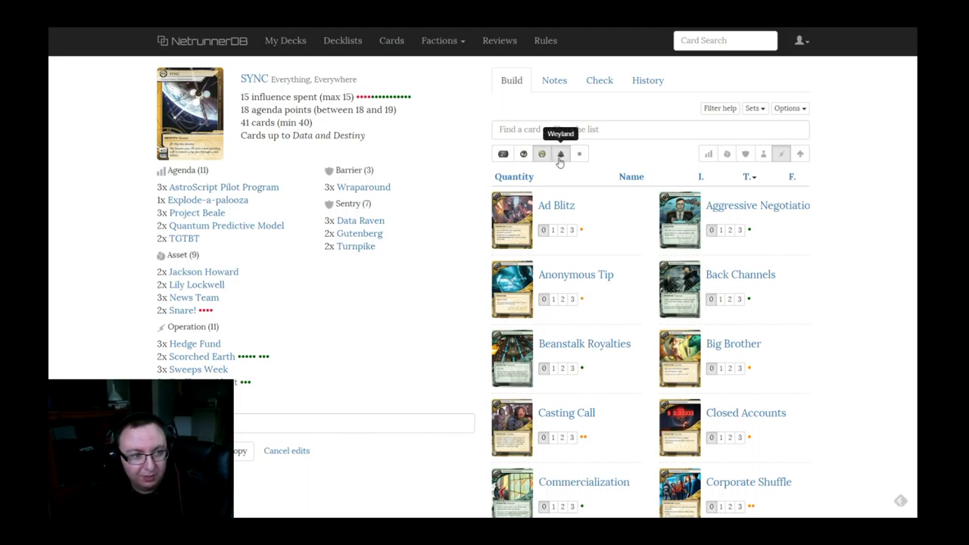
left_click(559, 159)
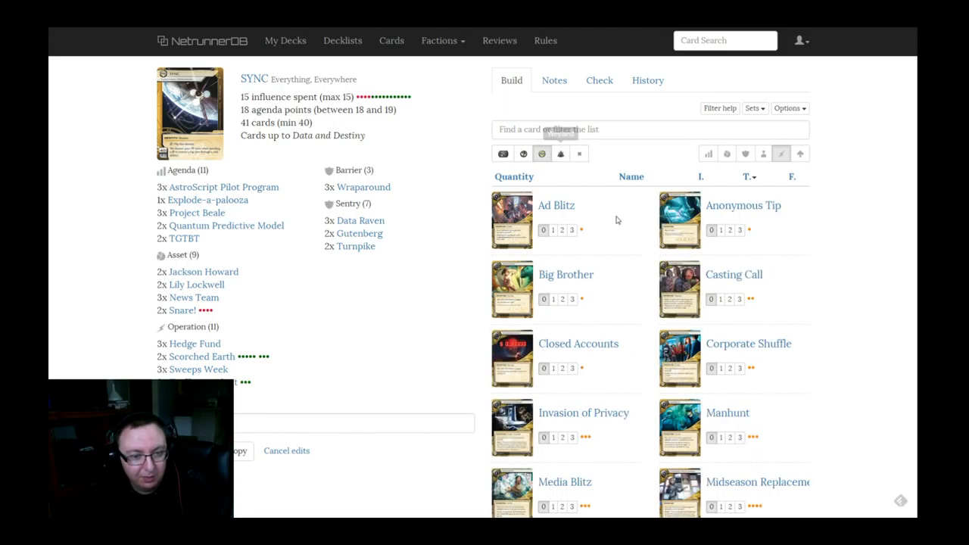
Step: Add one copy of the NBN operation Midseason Replacements to the deck and check its card details
scroll(614, 287, "down", 1)
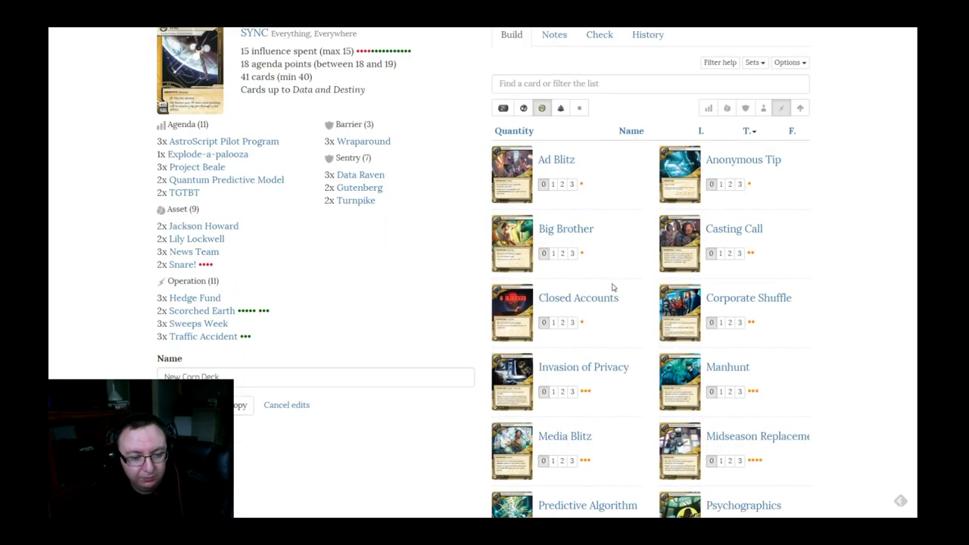
scroll(612, 288, "down", 3)
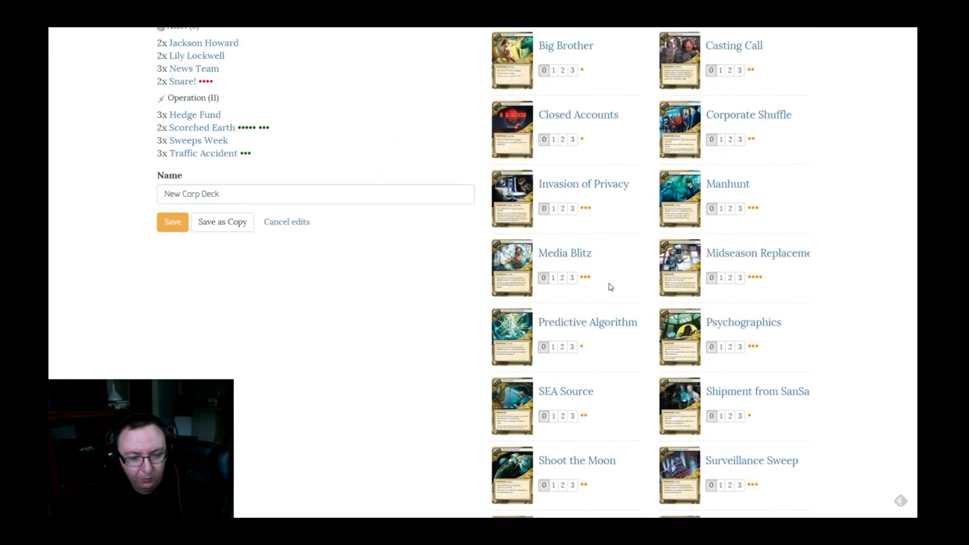
left_click(721, 278)
scroll(481, 301, "up", 3)
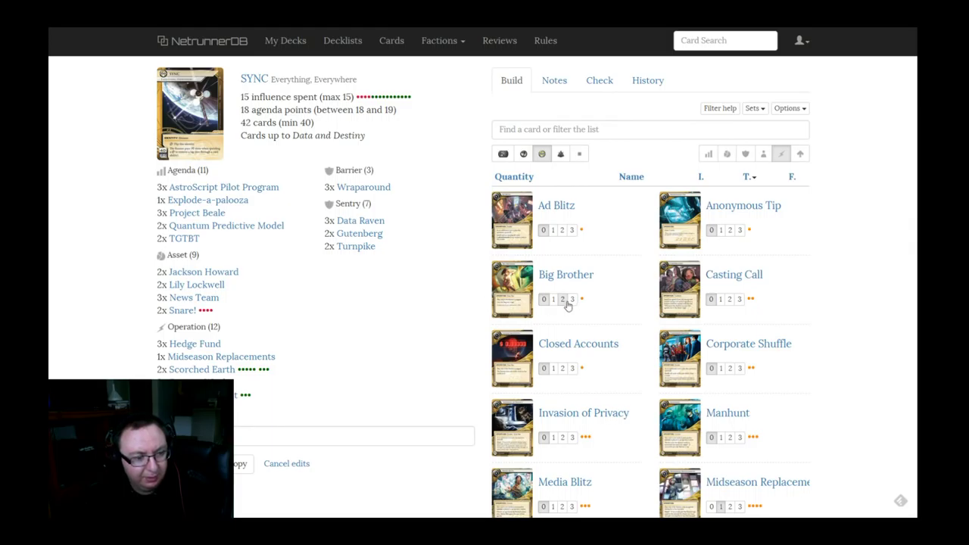
mouse_move(268, 358)
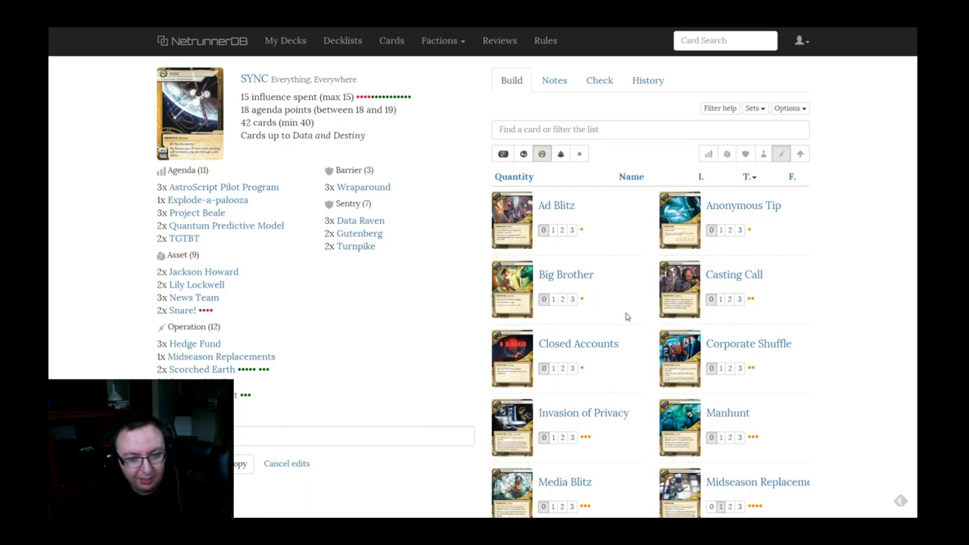
scroll(679, 284, "down", 1)
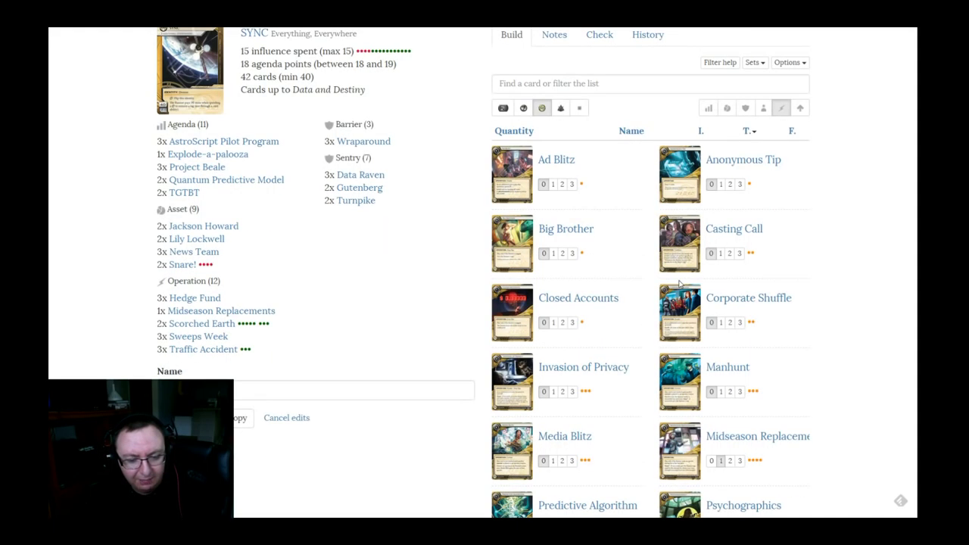
Step: Add one copy of the NBN operation Psychographics to the deck and check it in the deck's operations
scroll(680, 284, "down", 2)
scroll(679, 284, "up", 2)
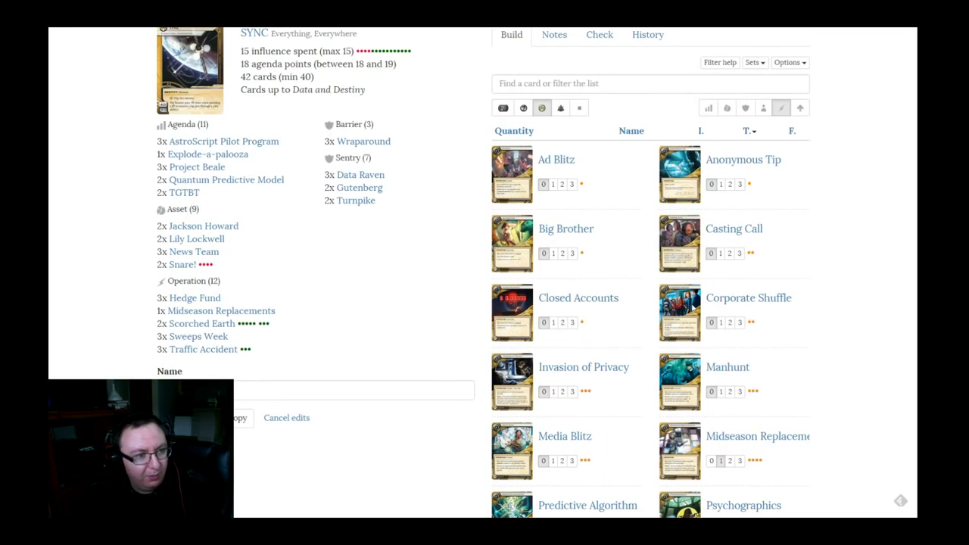
scroll(719, 350, "down", 1)
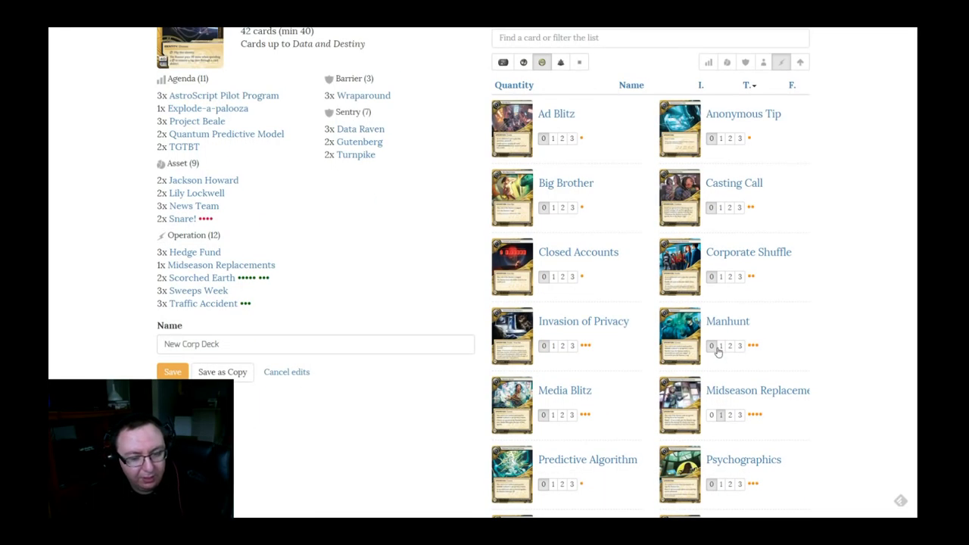
left_click(721, 484)
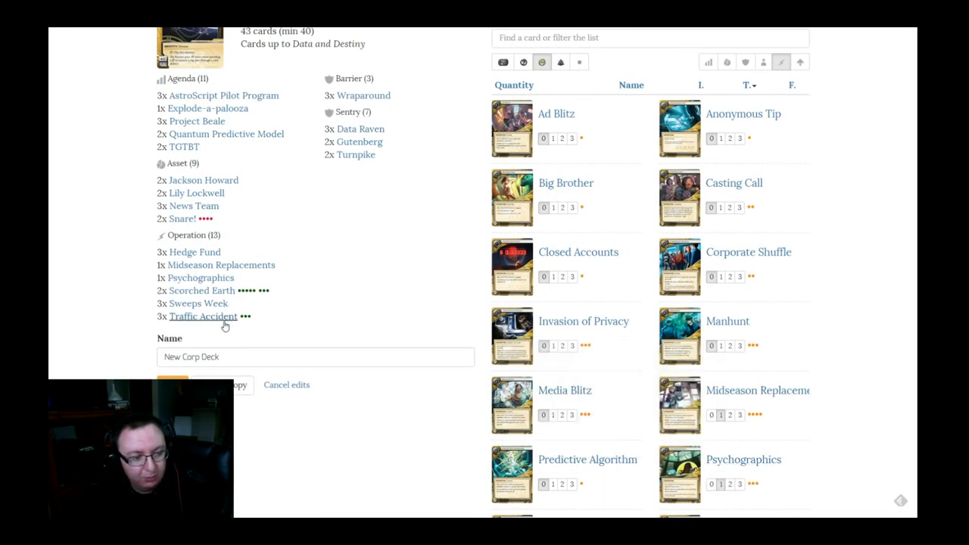
mouse_move(204, 280)
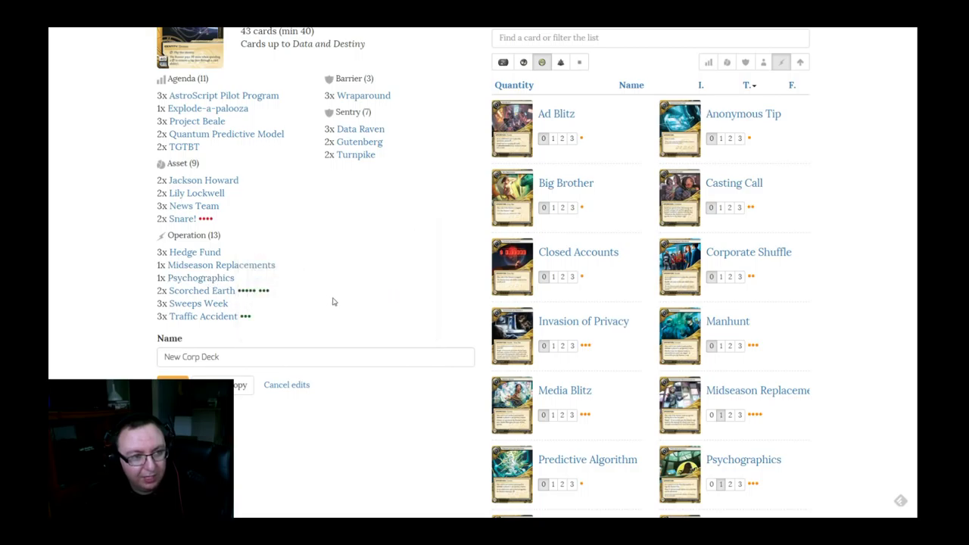
Step: Look through the remaining NBN operations and remove Midseason Replacements from the deck
scroll(334, 303, "up", 1)
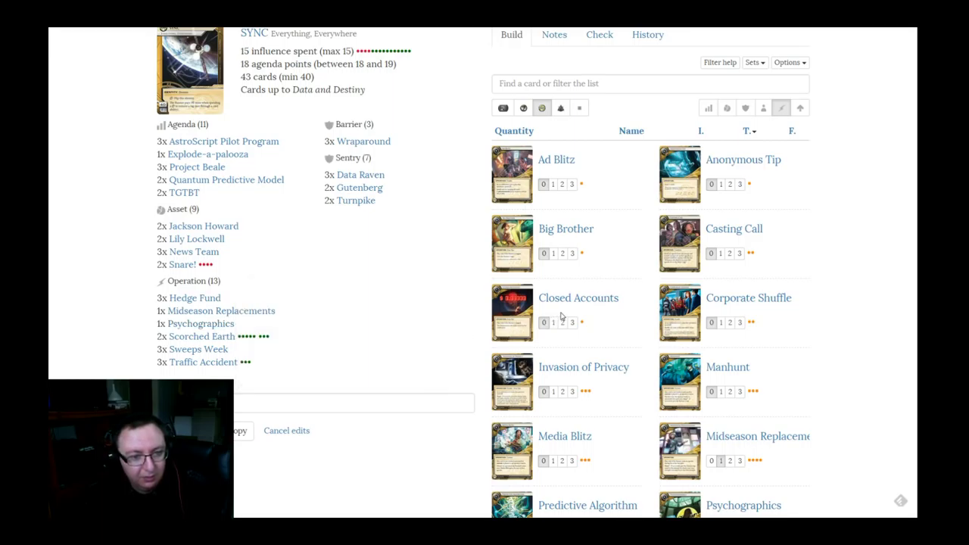
scroll(561, 316, "down", 3)
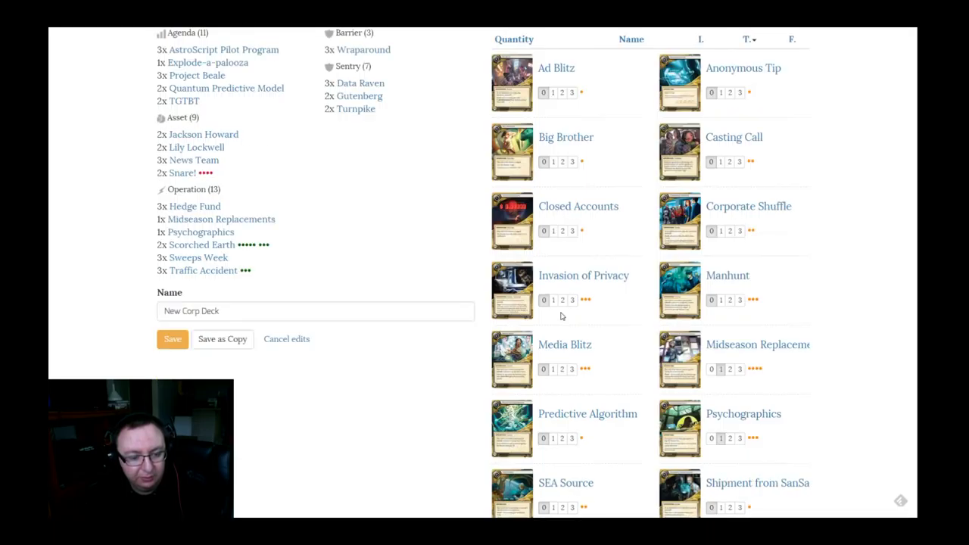
scroll(561, 316, "down", 1)
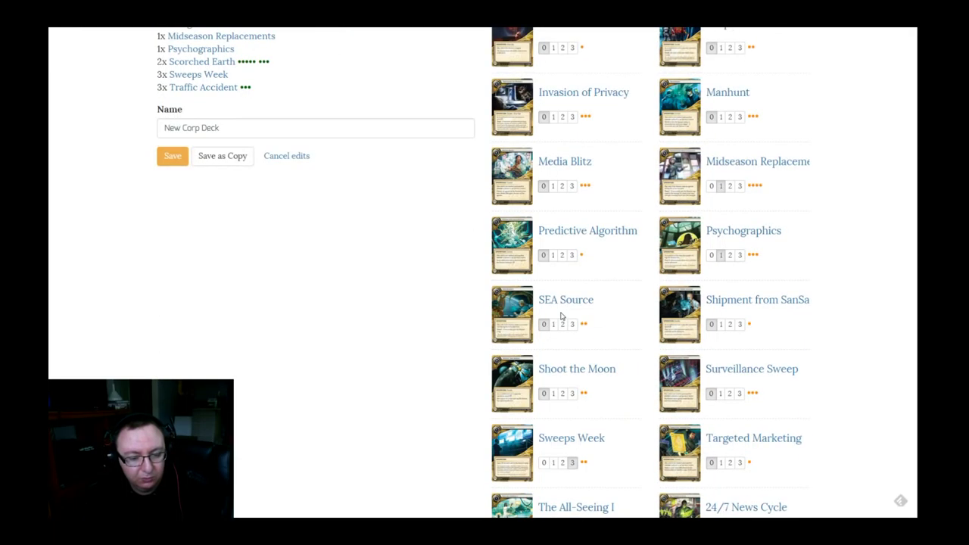
scroll(561, 317, "down", 1)
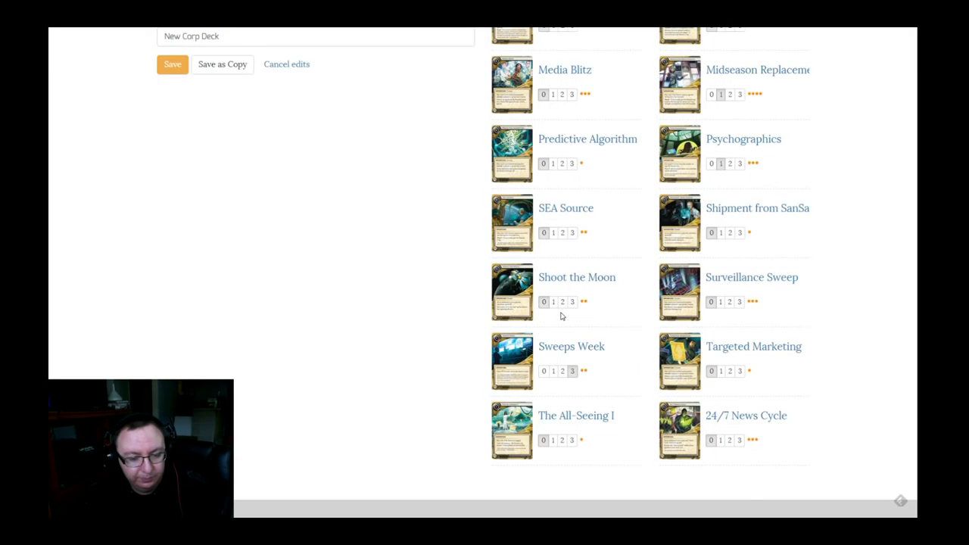
scroll(561, 316, "up", 4)
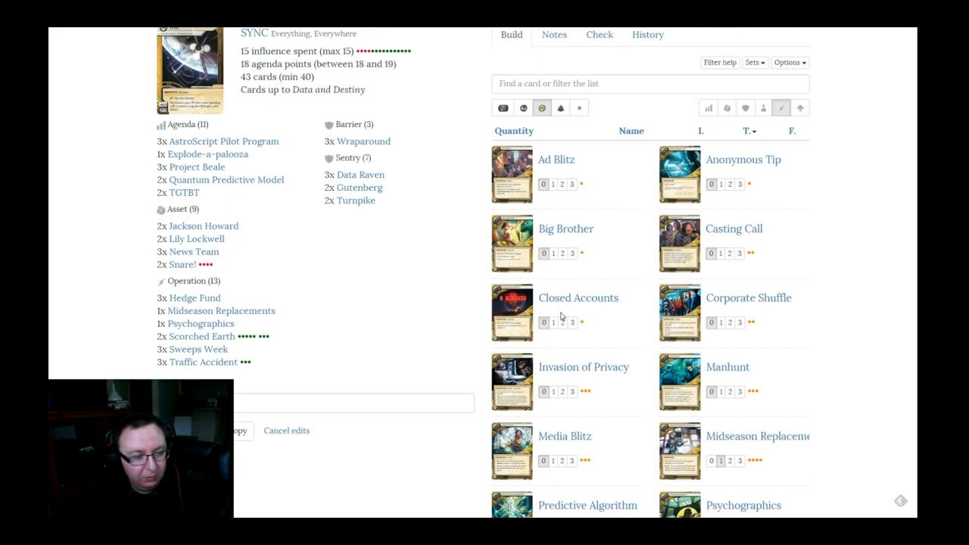
mouse_move(266, 312)
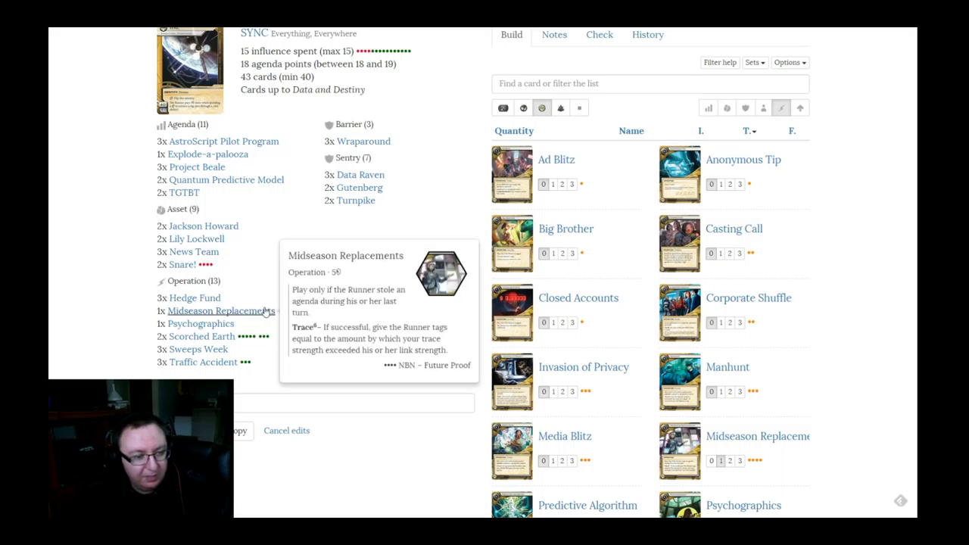
left_click(266, 312)
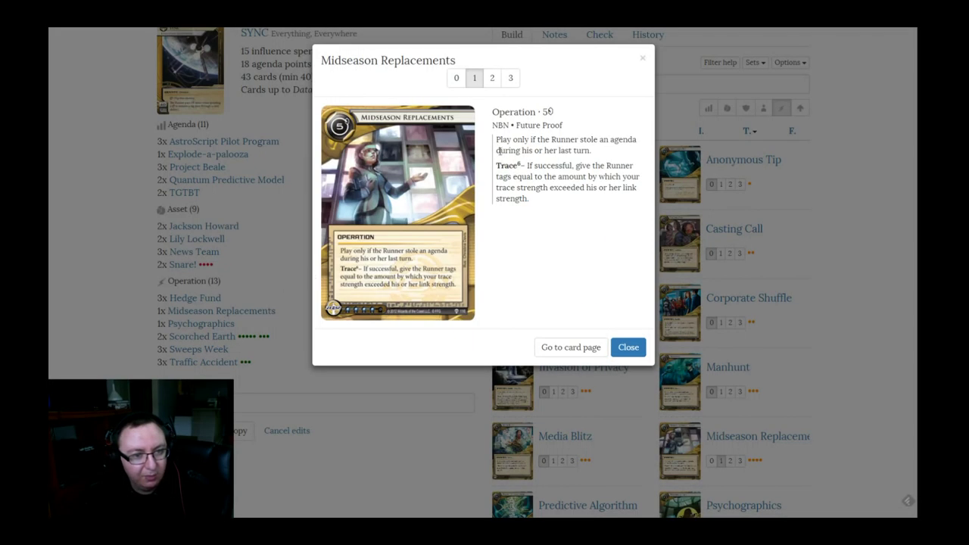
left_click(455, 81)
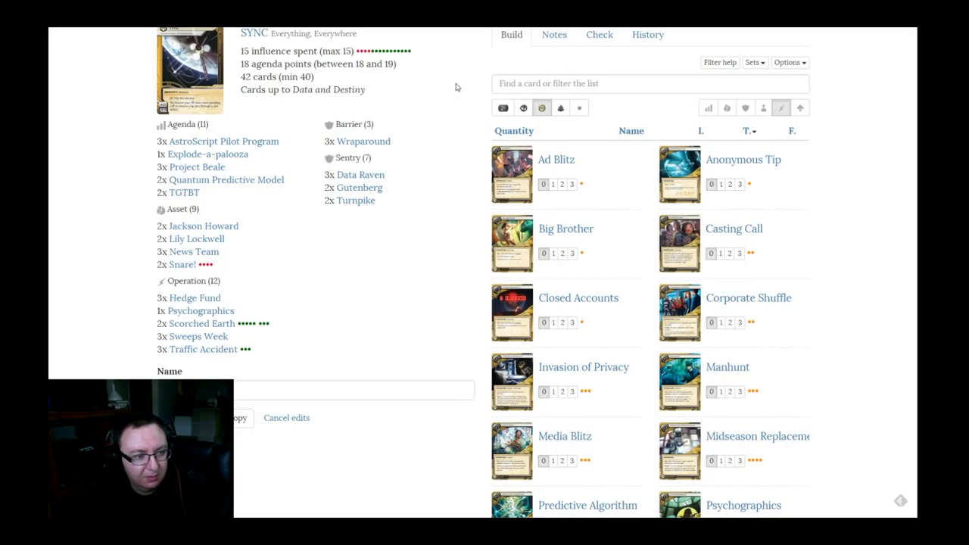
Step: Reduce the asset News Team to two copies in the deck
mouse_move(202, 253)
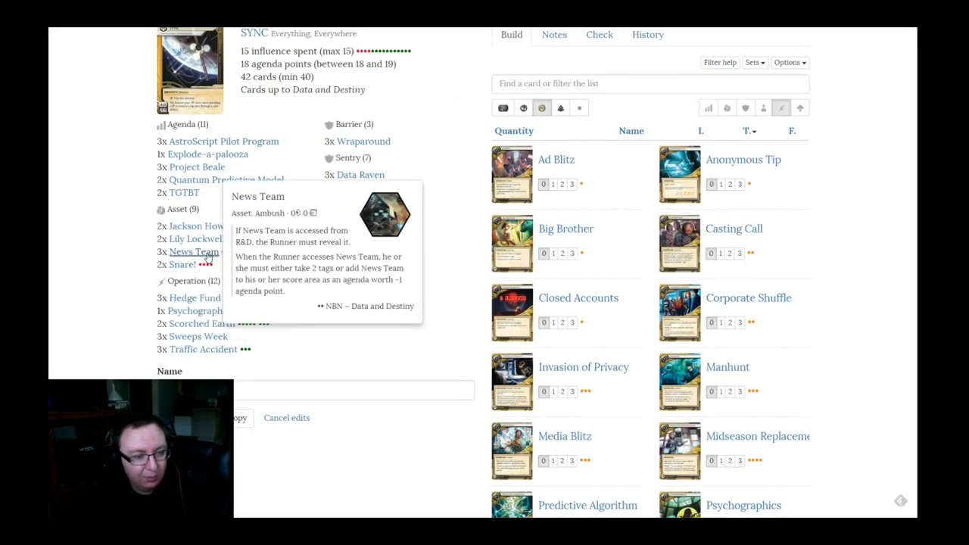
left_click(207, 256)
left_click(497, 77)
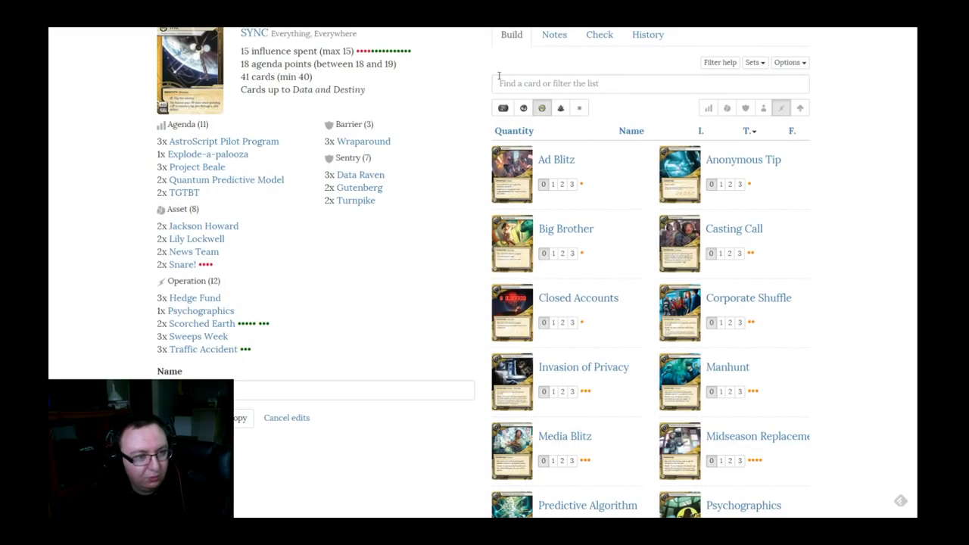
Step: Find the neutral asset Melange Mining Corp. by name and add two copies to the deck
left_click(554, 87)
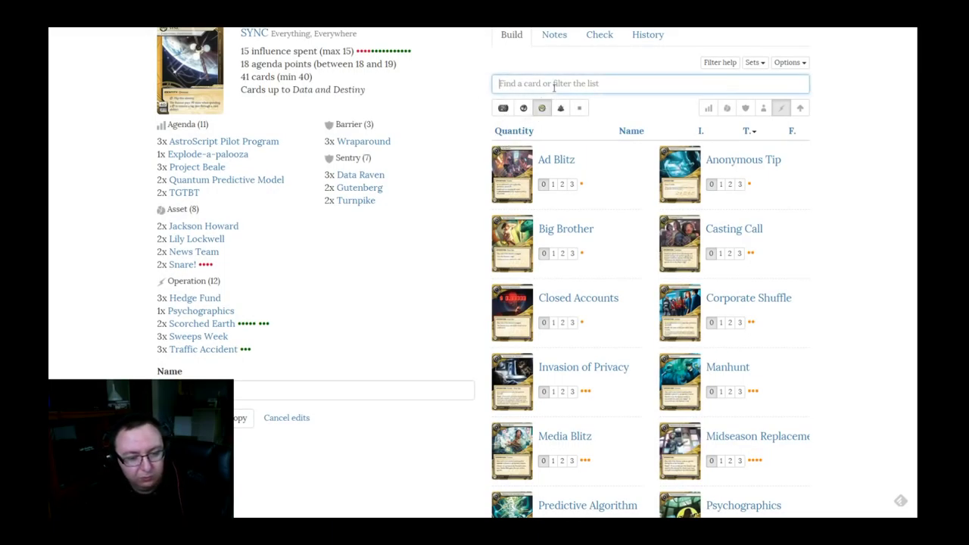
type("melan")
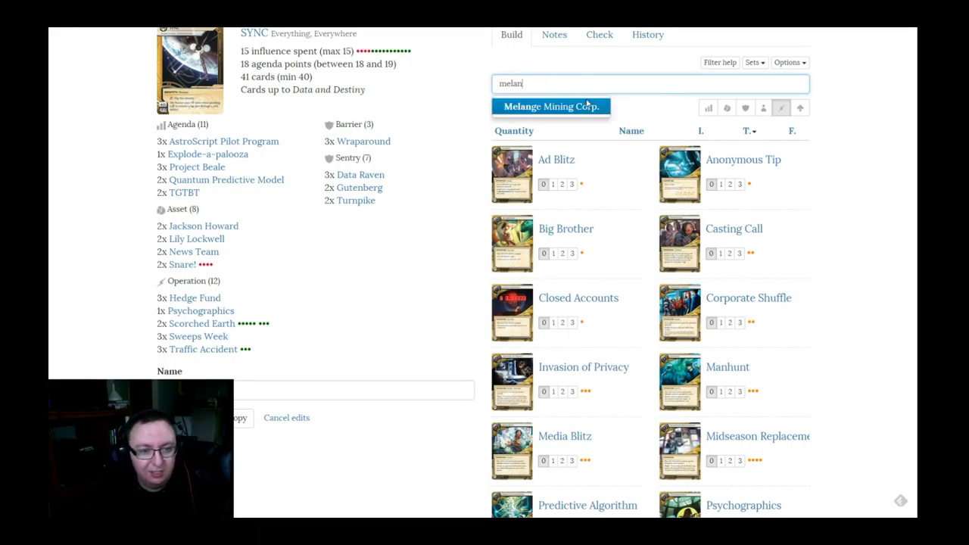
left_click(587, 104)
left_click(496, 81)
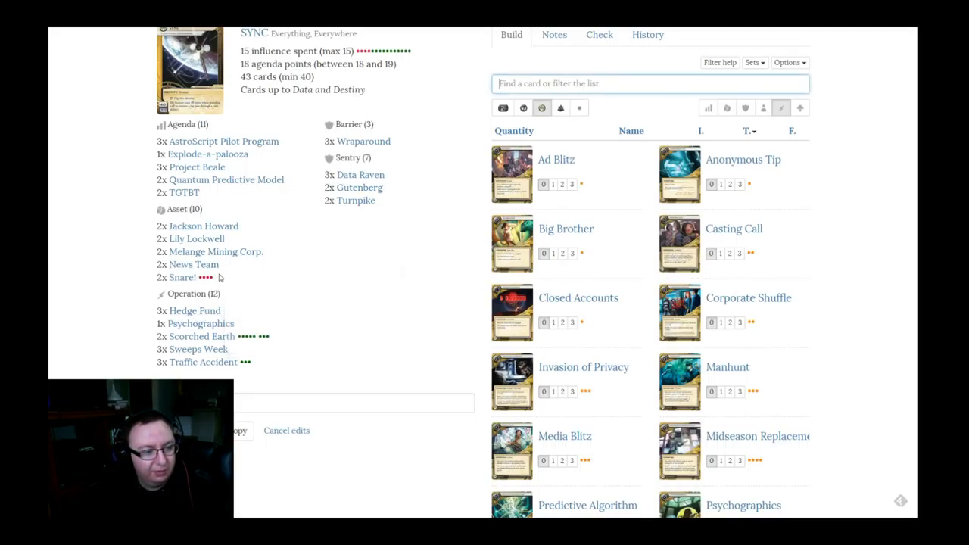
mouse_move(212, 256)
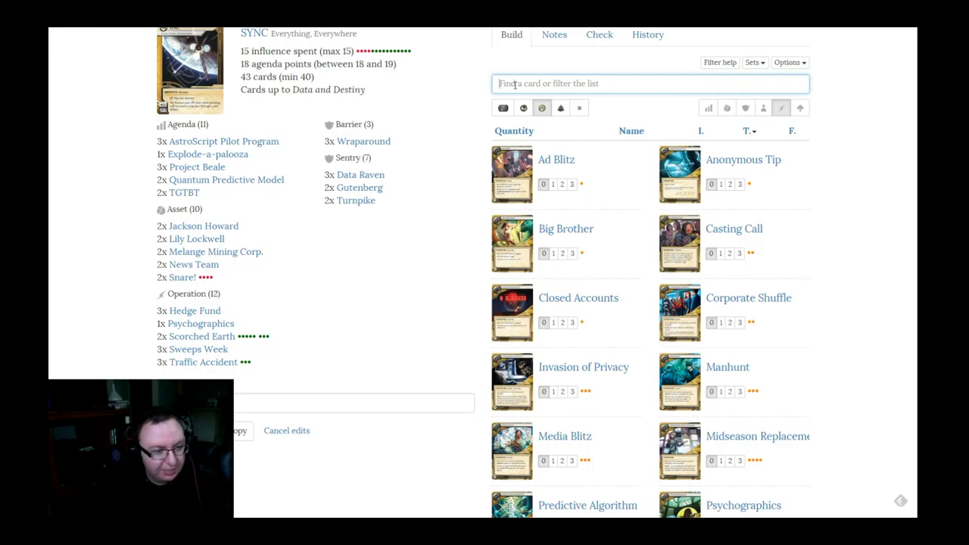
Step: Find Midseason Replacements by name and add one copy of it to the deck
type("mid")
key("Down")
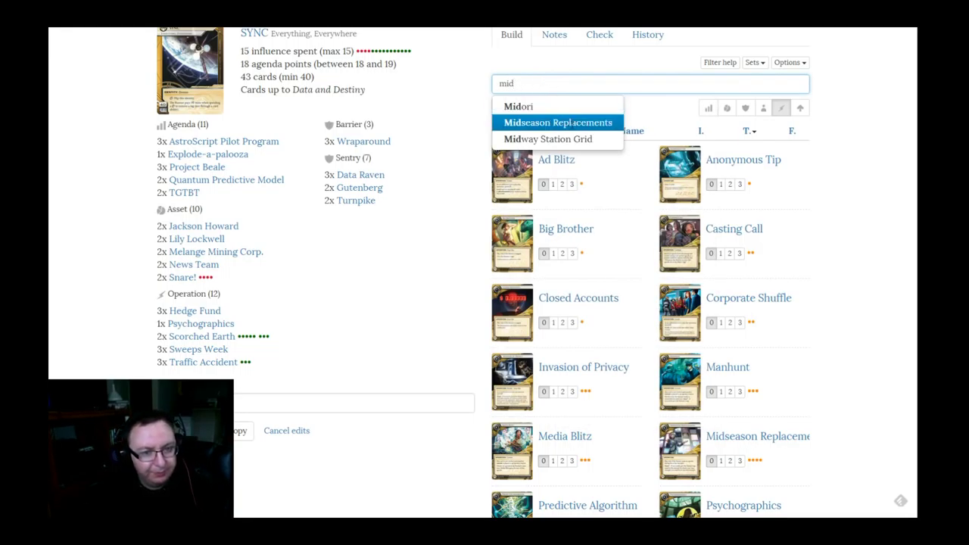
key("Return")
key("1")
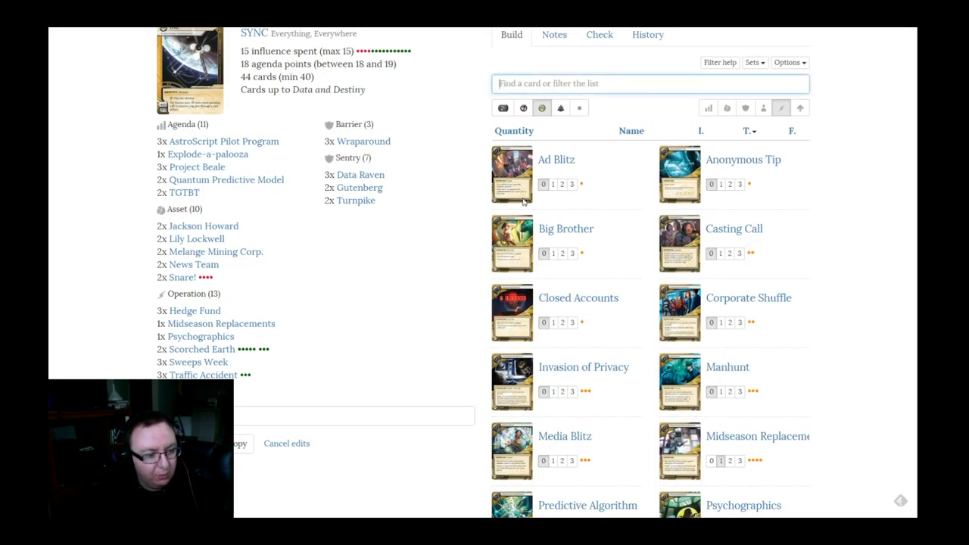
Step: Name the deck Triple Play and review its agendas, assets, operations and ICE
left_click(286, 417)
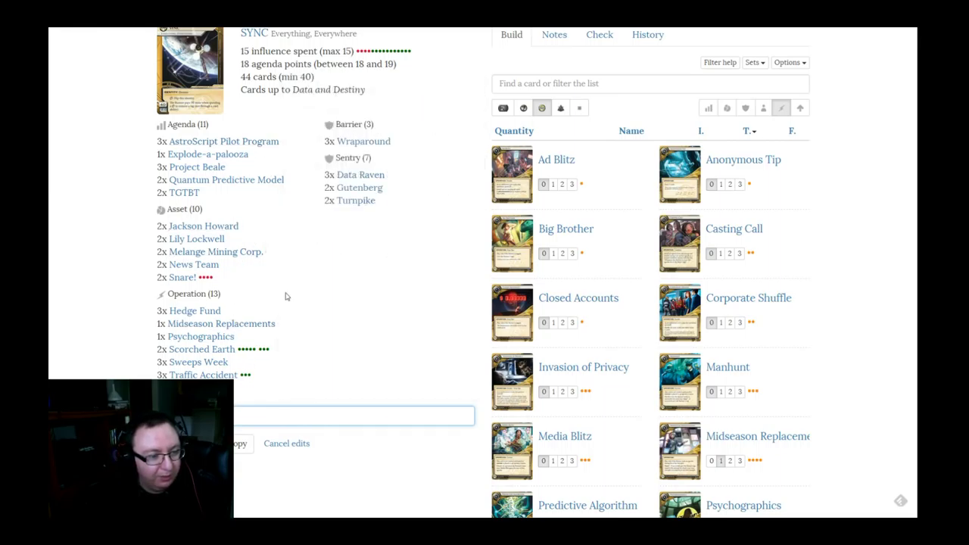
mouse_move(231, 340)
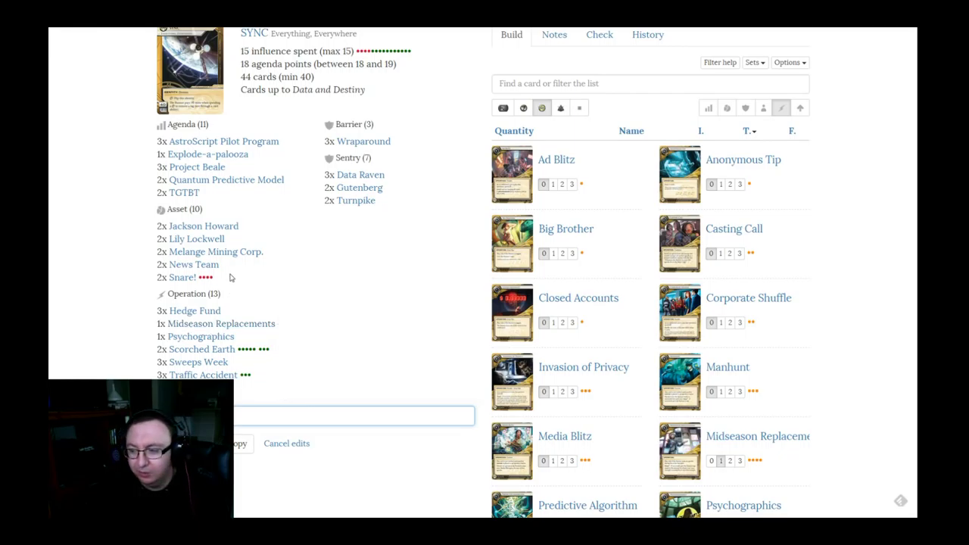
scroll(201, 230, "down", 2)
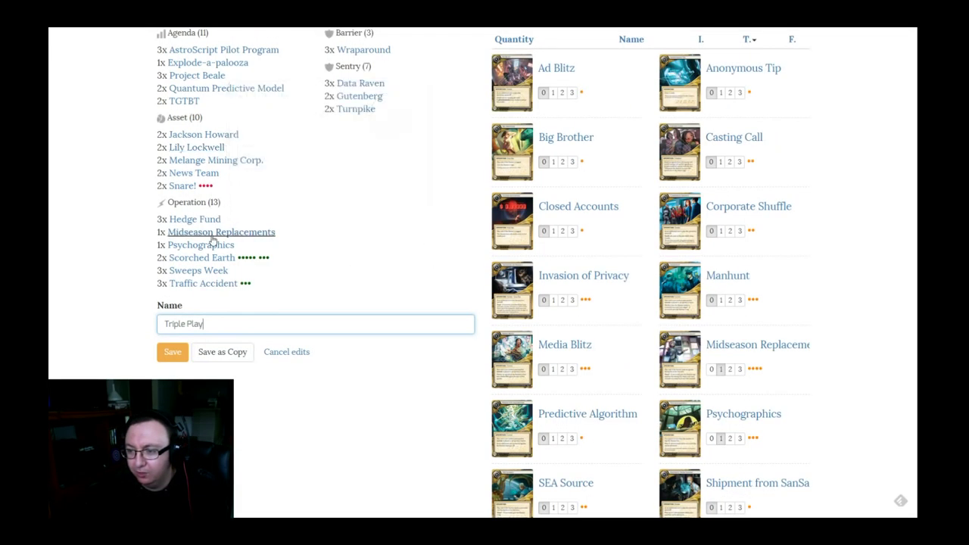
scroll(210, 234, "up", 1)
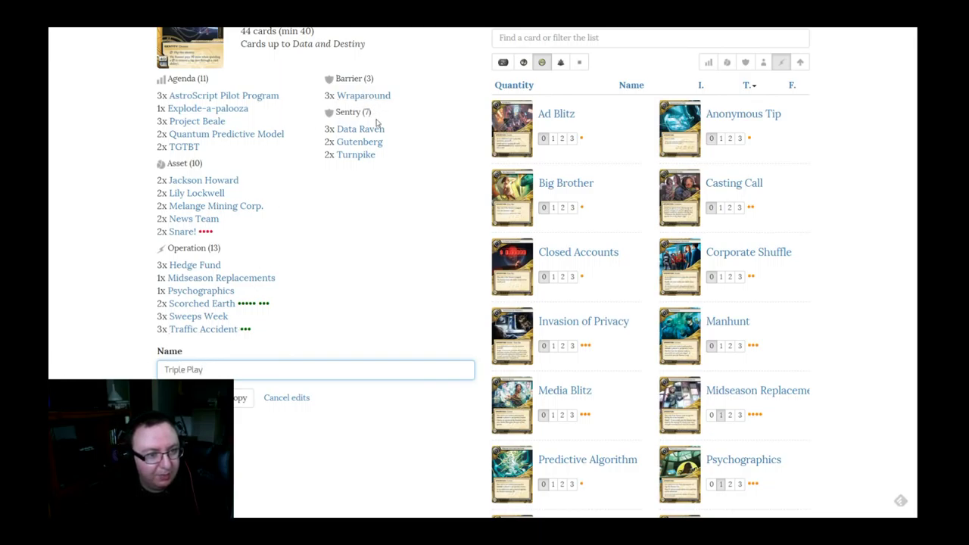
mouse_move(223, 203)
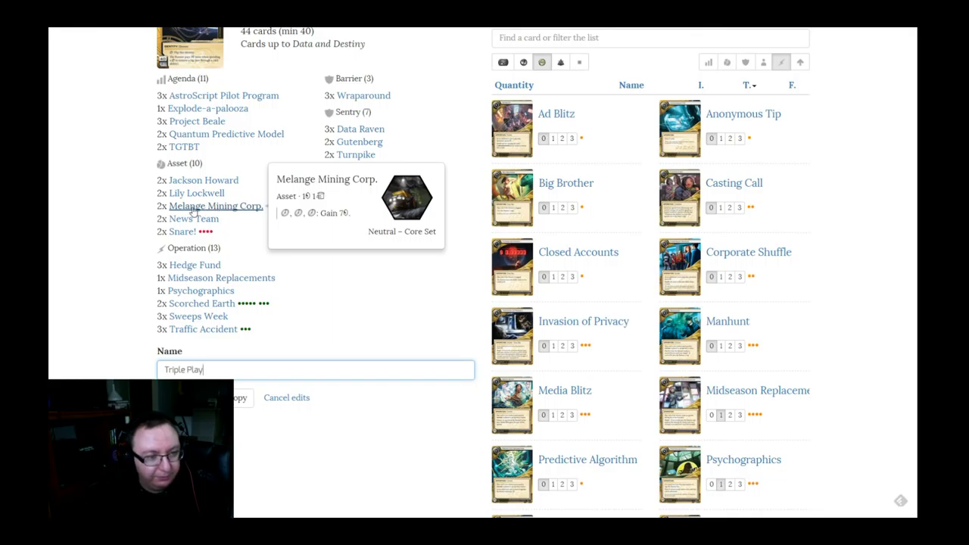
mouse_move(214, 225)
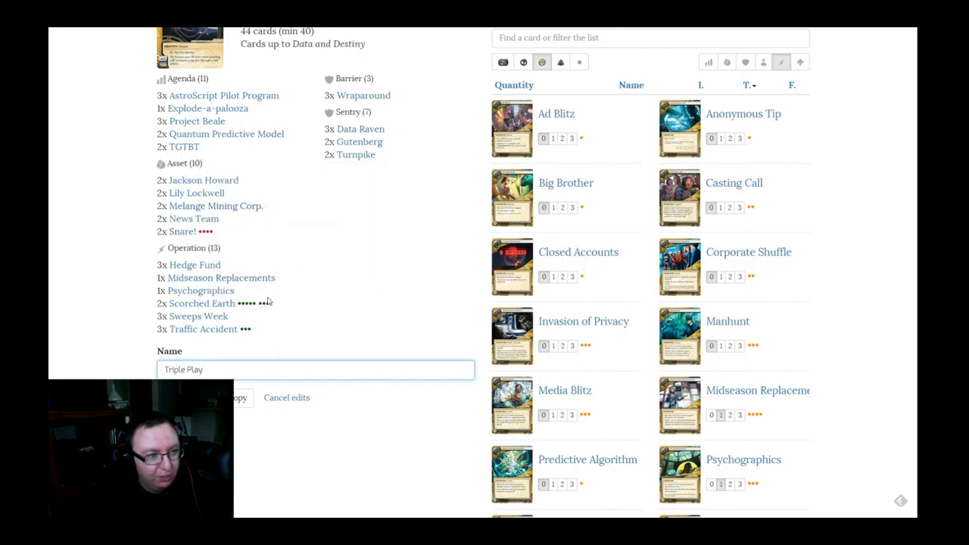
scroll(267, 302, "up", 2)
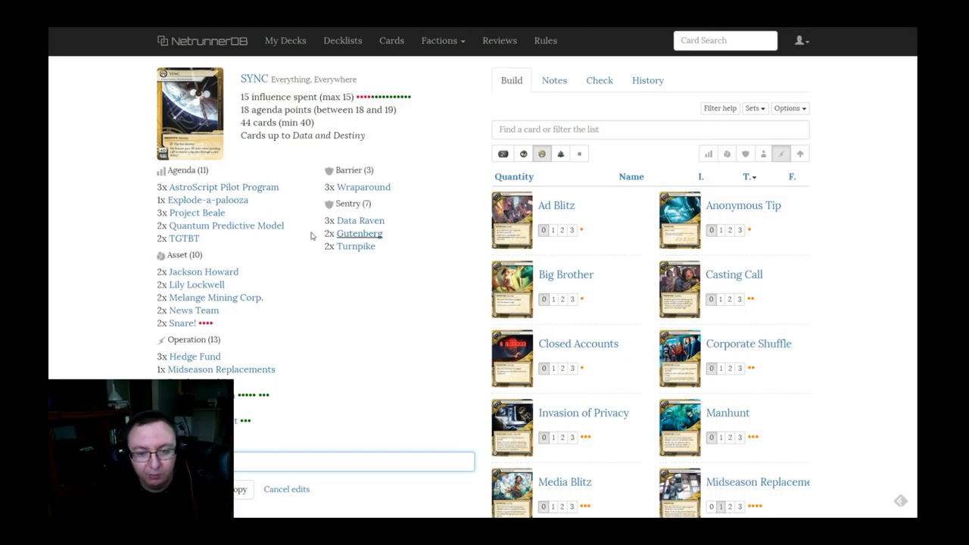
mouse_move(350, 240)
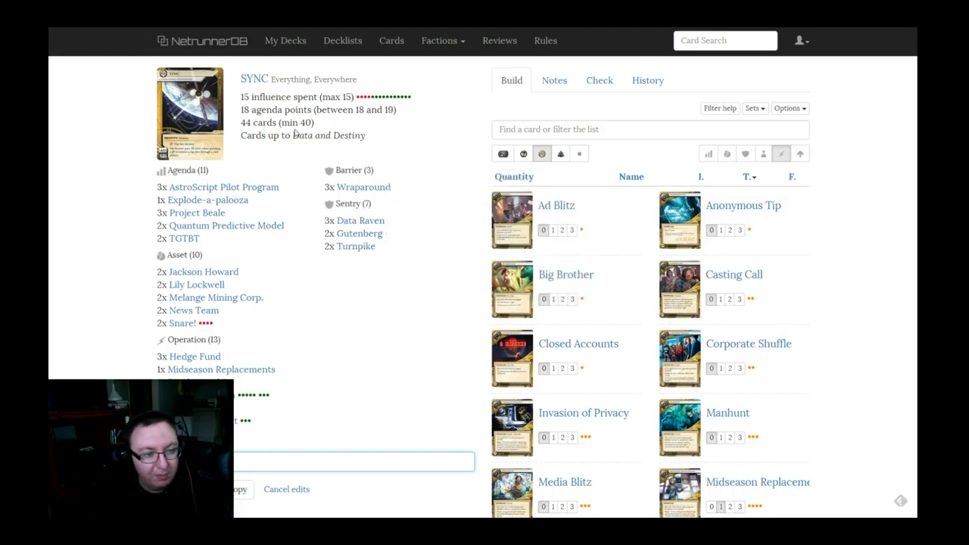